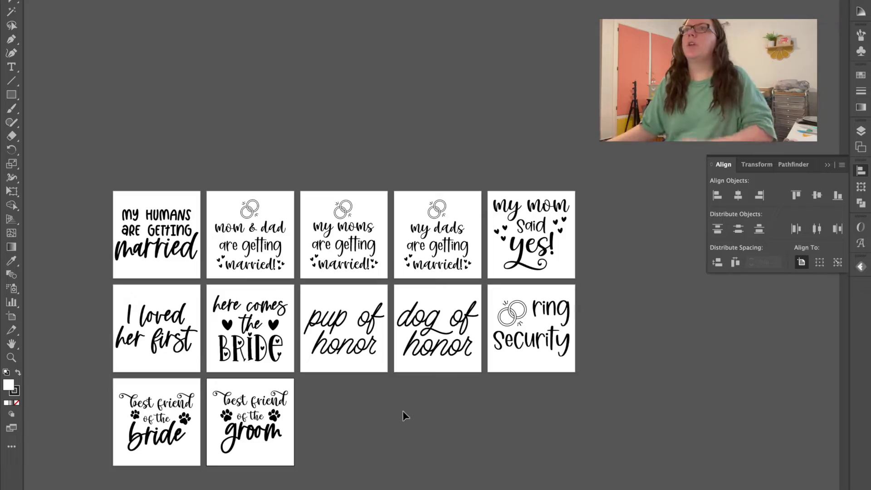
Look up the Quit Illustrator command's shortcut by filtering the menu commands for "qu" in the keyboard shortcut settings
{"action": "left_click", "coordinate": [91, 0]}
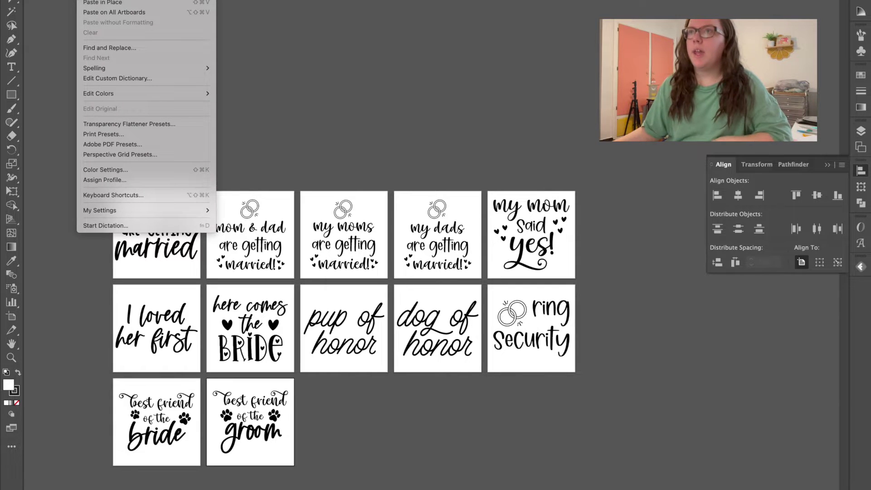
{"action": "left_click", "coordinate": [129, 195]}
{"action": "left_click", "coordinate": [470, 93]}
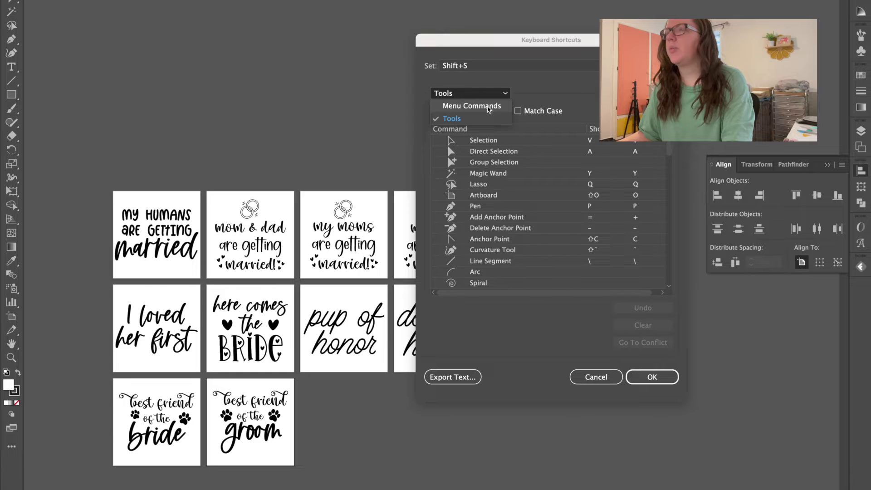
{"action": "left_click", "coordinate": [471, 106]}
{"action": "type", "text": "qu"}
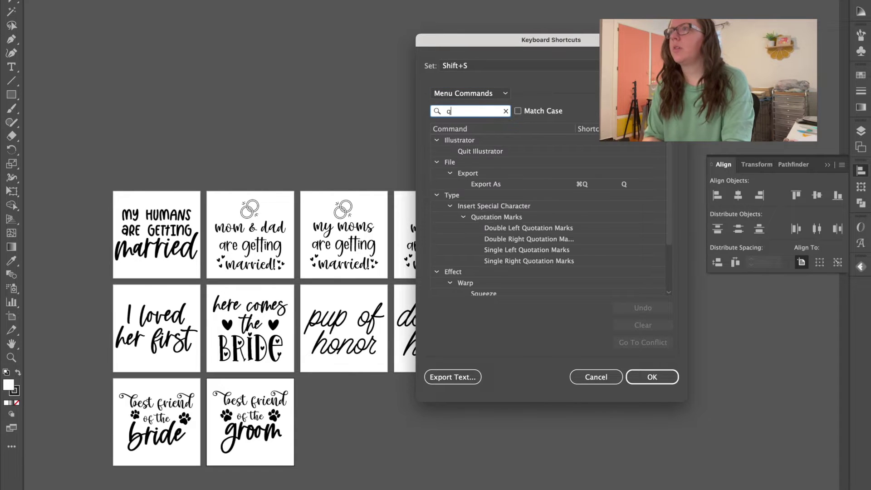
{"action": "left_click", "coordinate": [529, 152]}
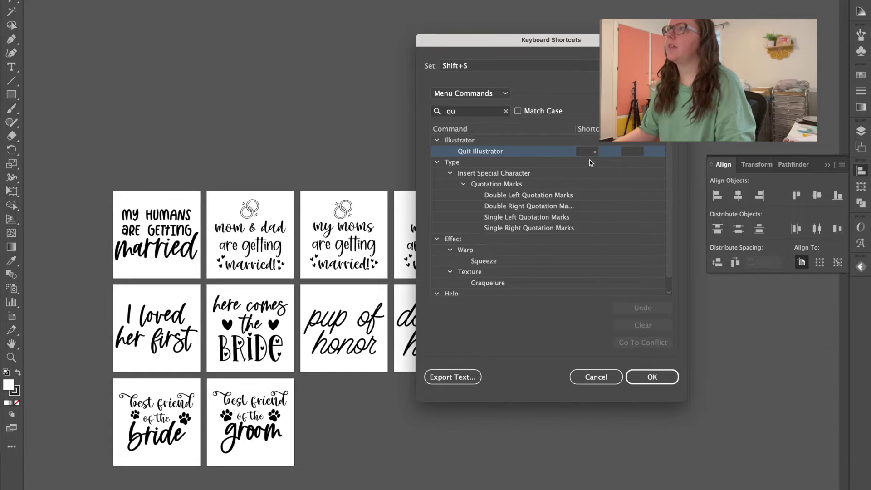
{"action": "scroll", "coordinate": [585, 204], "scroll_direction": "down", "scroll_amount": 1}
{"action": "scroll", "coordinate": [586, 205], "scroll_direction": "up", "scroll_amount": 1}
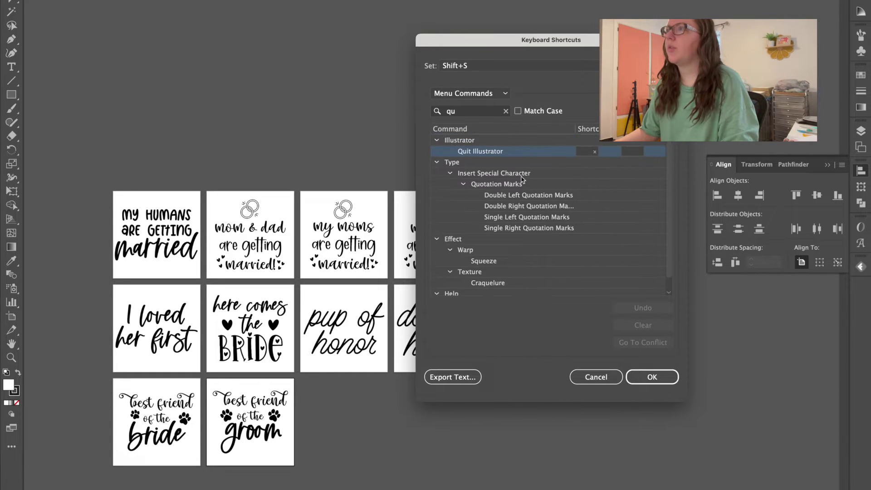
Filter the menu commands for "q", check the shortcut assigned to Export As, and close the shortcut settings
{"action": "left_click", "coordinate": [506, 111]}
{"action": "left_click", "coordinate": [481, 112]}
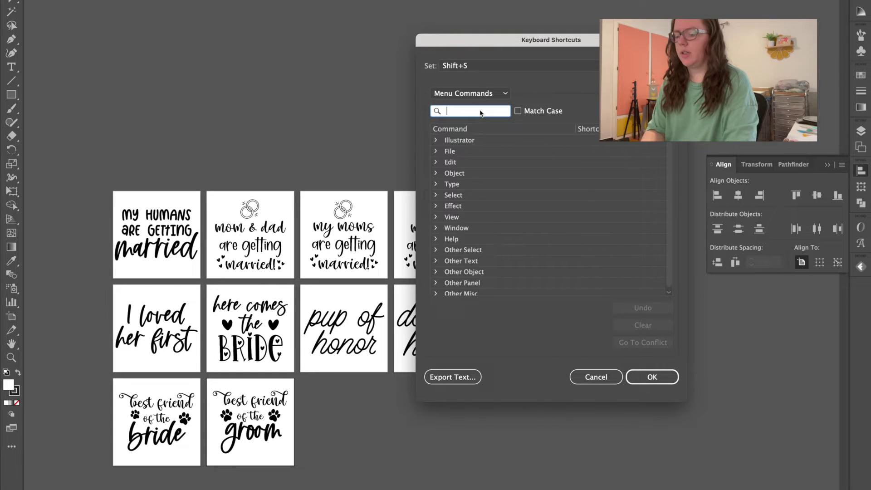
{"action": "type", "text": "q"}
{"action": "left_click", "coordinate": [587, 184]}
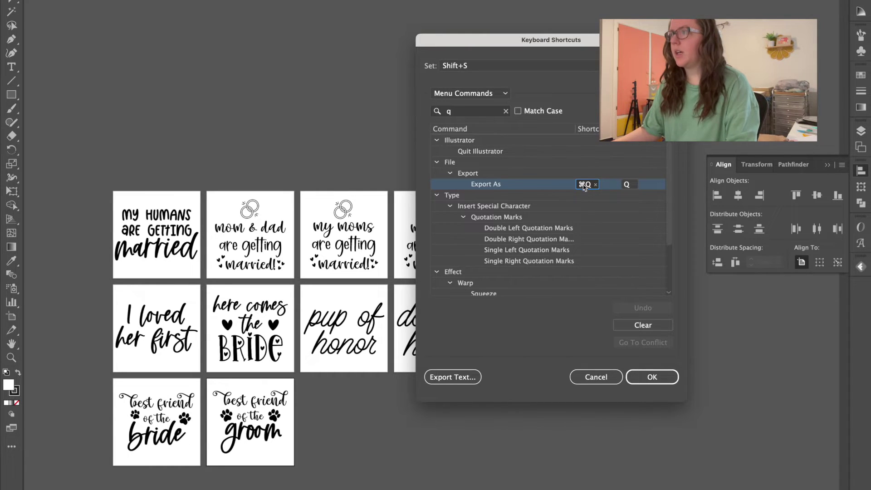
{"action": "left_click", "coordinate": [612, 376]}
{"action": "left_click_drag", "start_coordinate": [560, 387], "coordinate": [609, 446]}
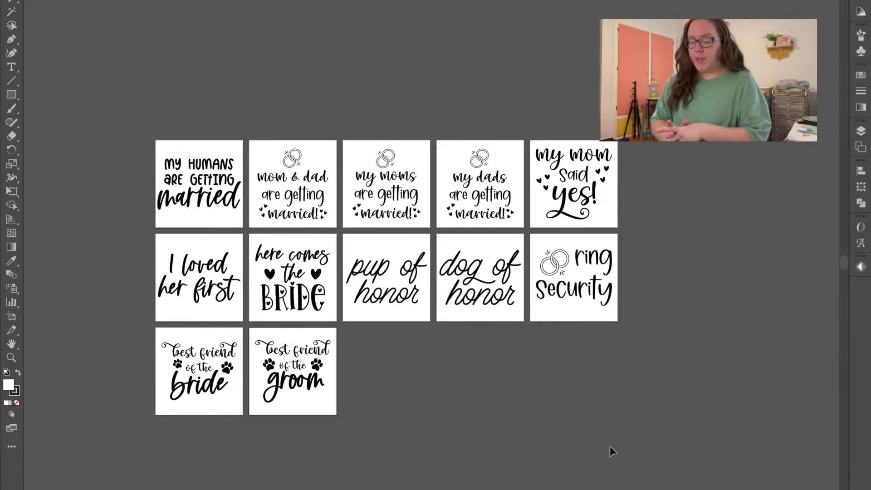
Review the artboard names on the canvas and in the artboard list, checking the Mom and Dad and My Moms designs
{"action": "key", "text": "shift+o"}
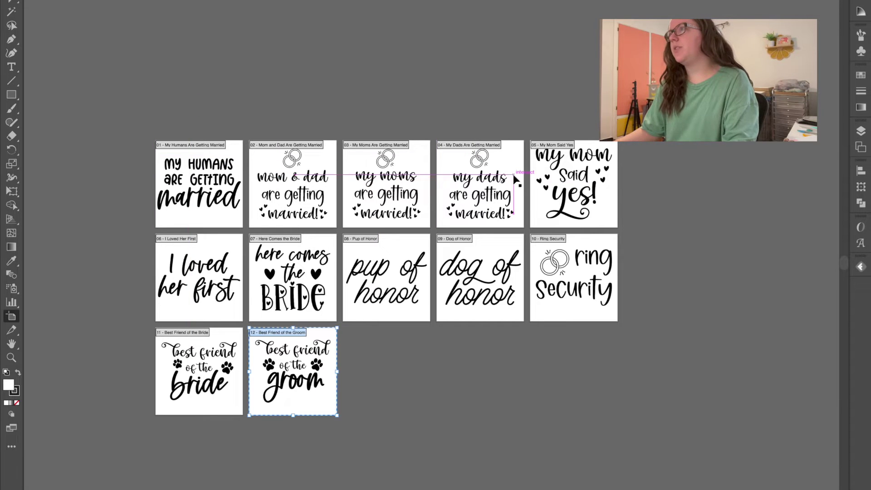
{"action": "left_click", "coordinate": [860, 147]}
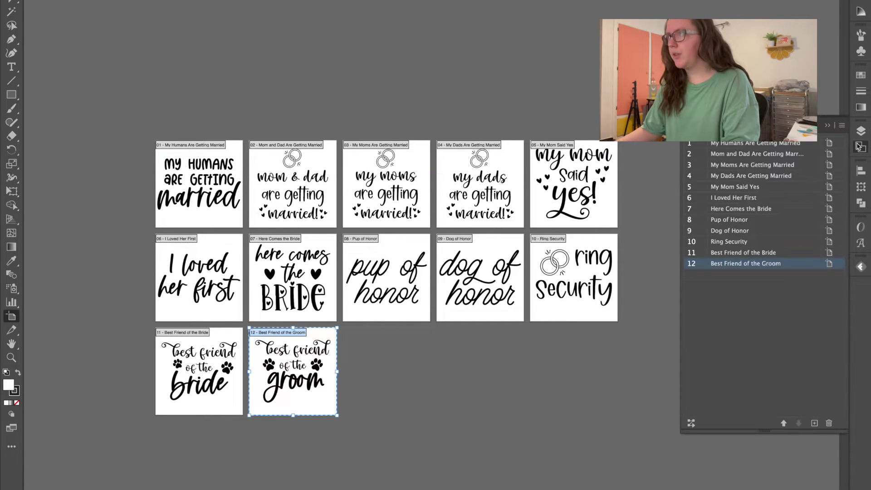
{"action": "left_click", "coordinate": [726, 154]}
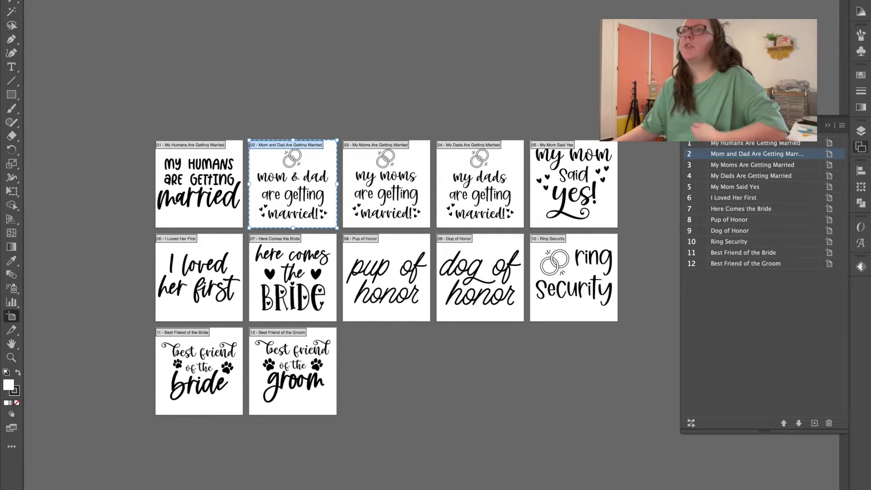
{"action": "left_click", "coordinate": [382, 159]}
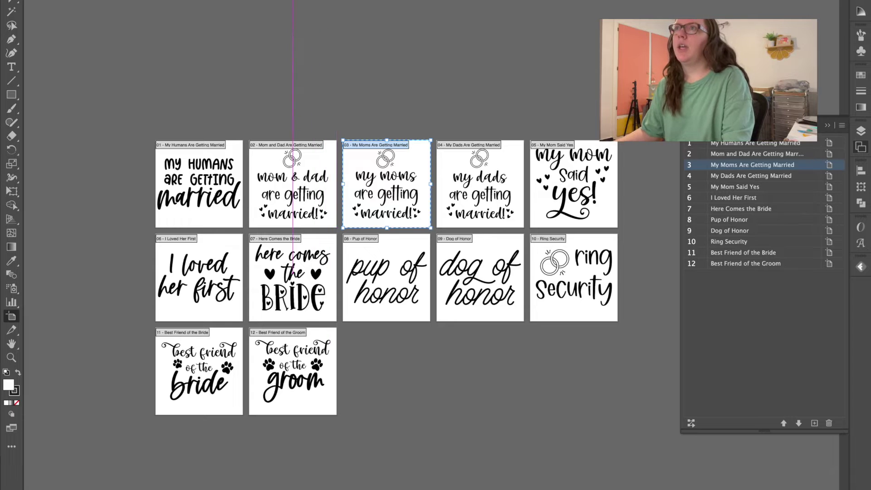
{"action": "key", "text": "Escape"}
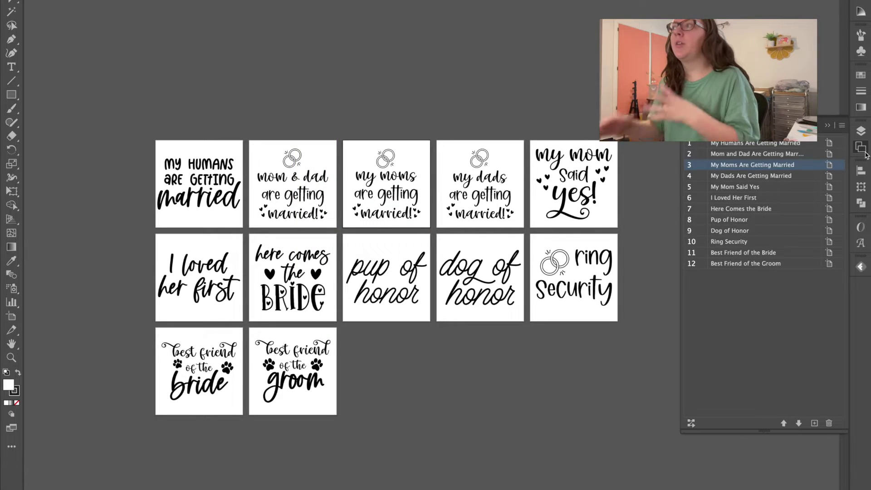
{"action": "left_click", "coordinate": [865, 153]}
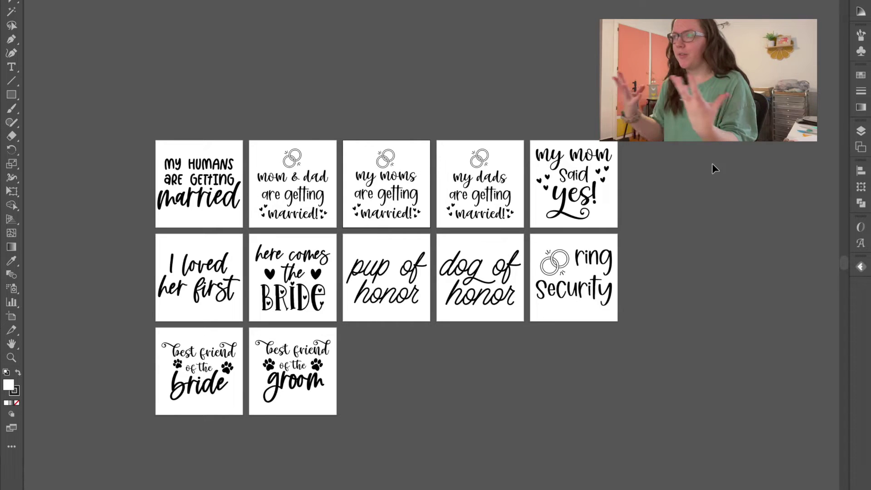
Export all artboards as separate PNG files to the Example folder on the Desktop, at High (300 ppi) with a transparent background
{"action": "key", "text": "super+shift+e"}
{"action": "left_click", "coordinate": [449, 47]}
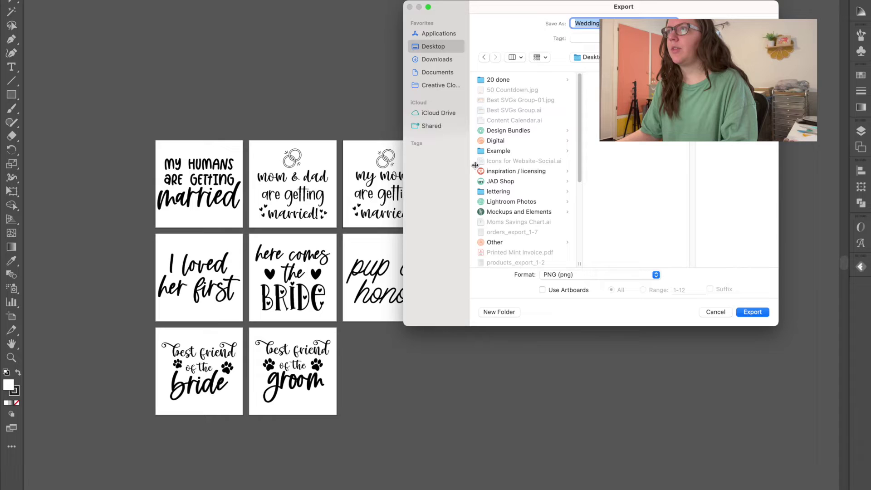
{"action": "left_click", "coordinate": [495, 152]}
{"action": "left_click", "coordinate": [545, 289]}
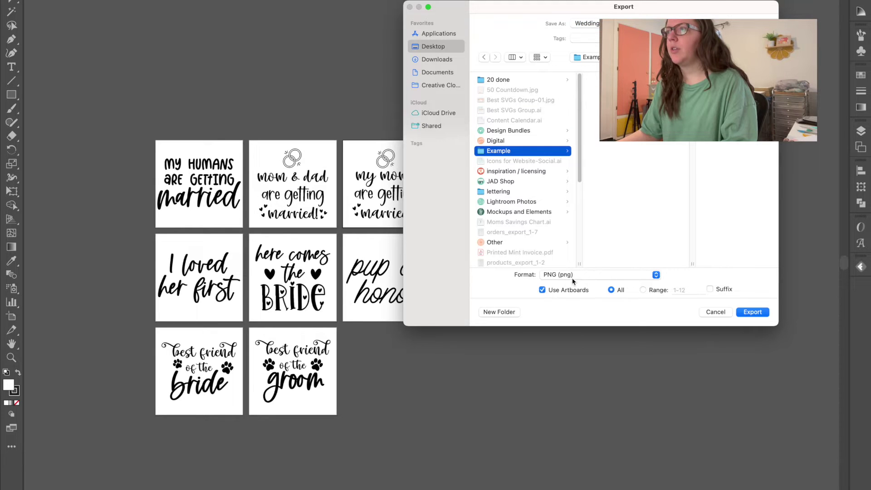
{"action": "left_click", "coordinate": [753, 311]}
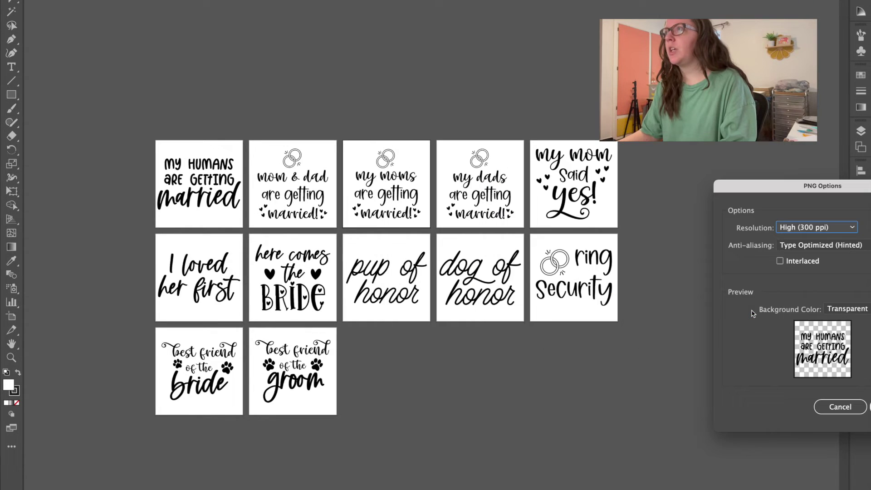
{"action": "left_click_drag", "start_coordinate": [772, 195], "coordinate": [544, 186]}
{"action": "left_click", "coordinate": [671, 391]}
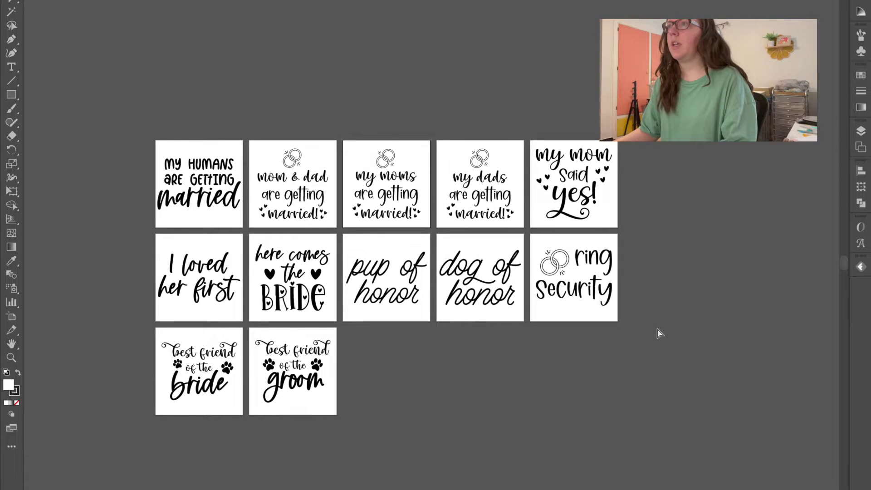
Export all artboards as separate SVG files to the same Example folder, accepting the SVG options
{"action": "key", "text": "super+shift+e"}
{"action": "left_click", "coordinate": [576, 281]}
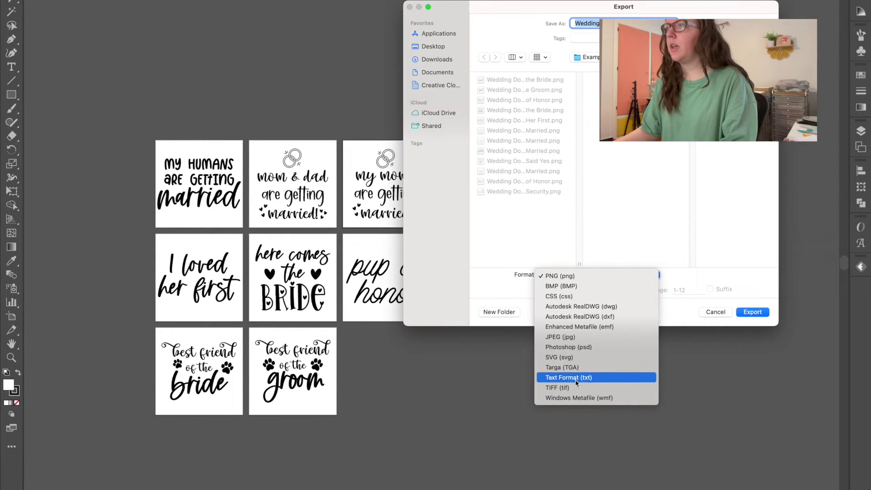
{"action": "left_click", "coordinate": [562, 358]}
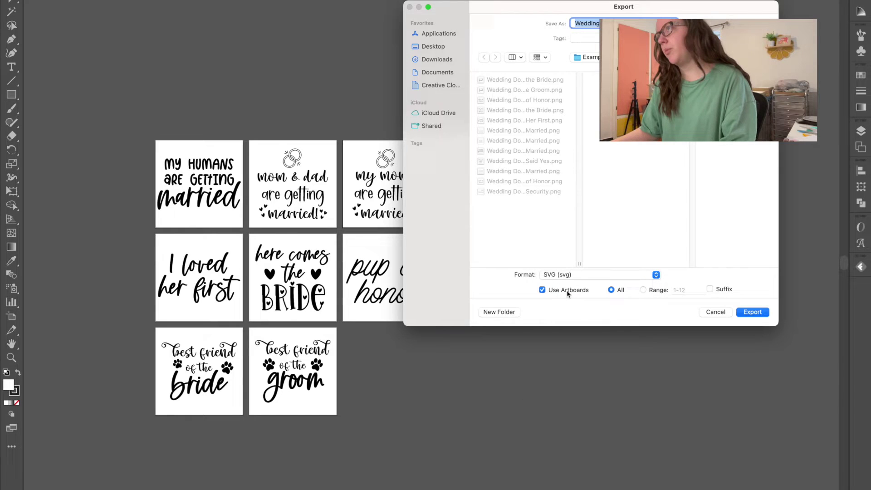
{"action": "key", "text": "Return"}
{"action": "key", "text": "Return"}
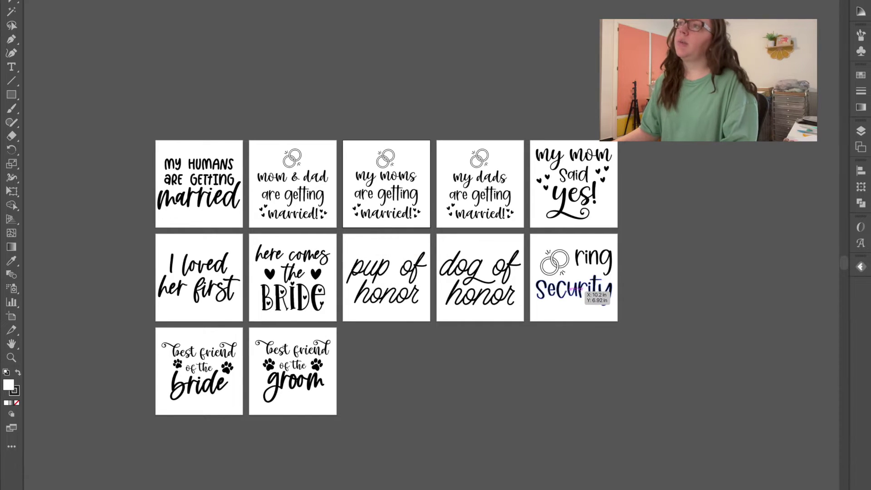
Export all artboards as separate JPEG files to the same Example folder
{"action": "key", "text": "super+shift+e"}
{"action": "left_click", "coordinate": [562, 275]}
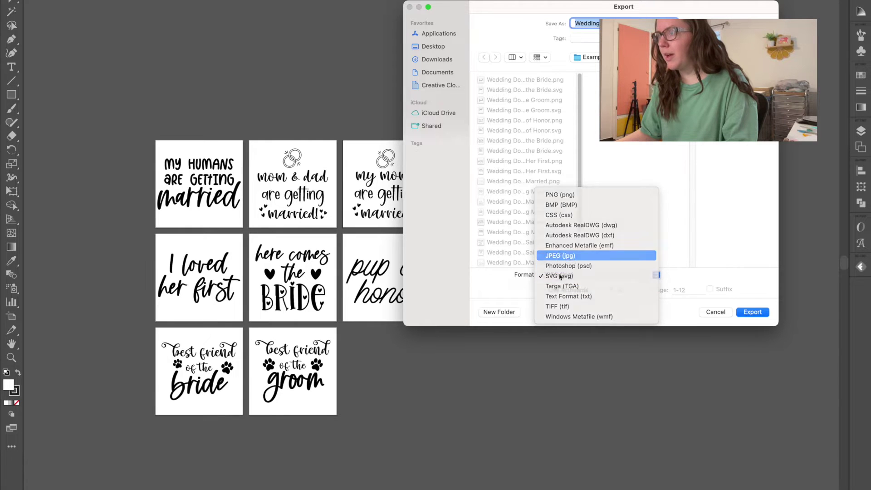
{"action": "left_click", "coordinate": [563, 255]}
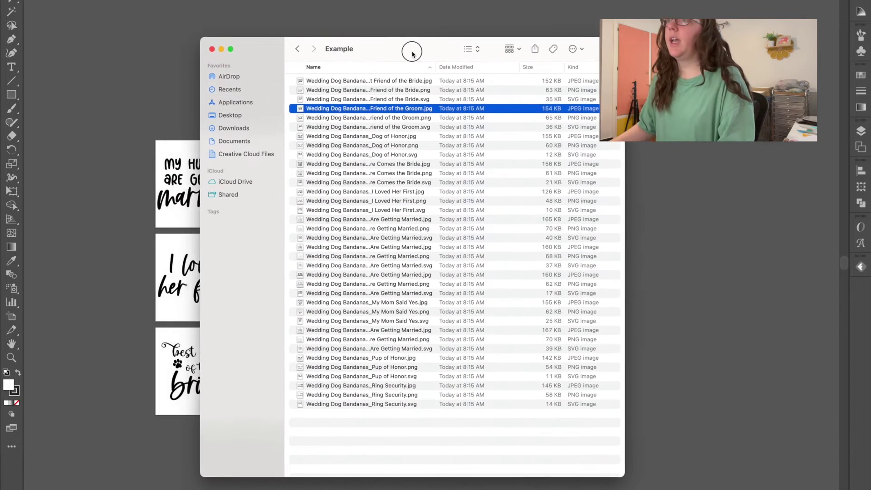
In Finder's Example folder, inspect the full file name of the exported Best Friend of the Bride JPEG
{"action": "left_click", "coordinate": [337, 81]}
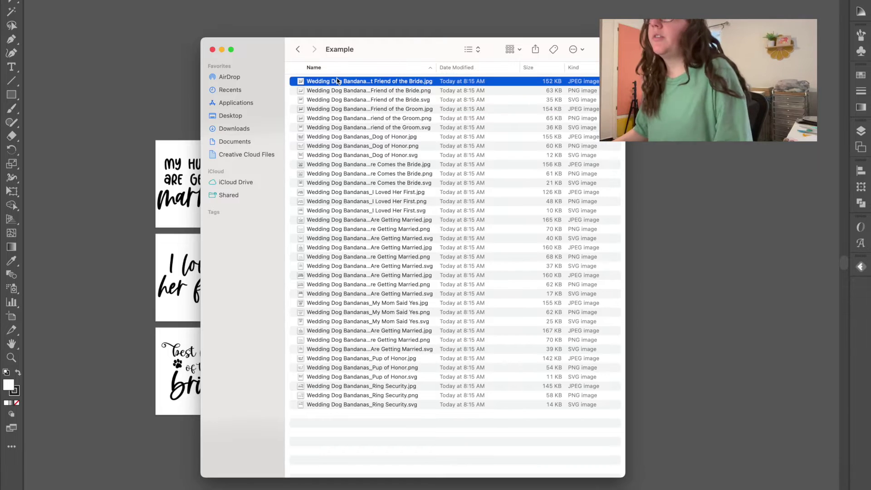
{"action": "left_click", "coordinate": [337, 81]}
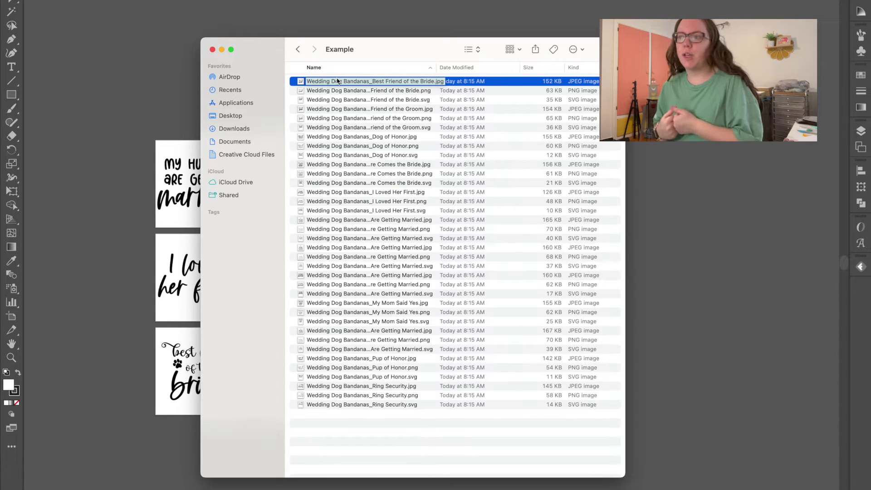
{"action": "key", "text": "Return"}
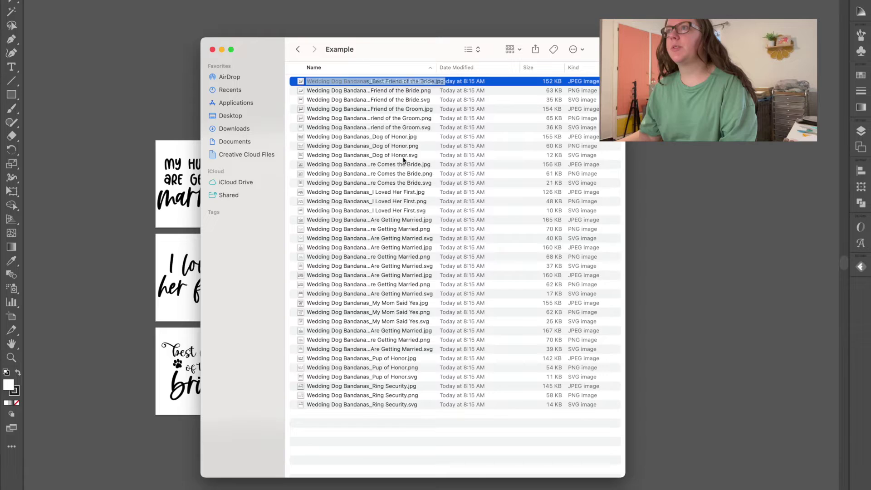
{"action": "left_click", "coordinate": [403, 154]}
{"action": "left_click", "coordinate": [390, 87]}
Batch rename all exported files in the Example folder, replacing the text "Wedding Dog Bandanas_" with nothing
{"action": "left_click", "coordinate": [390, 82]}
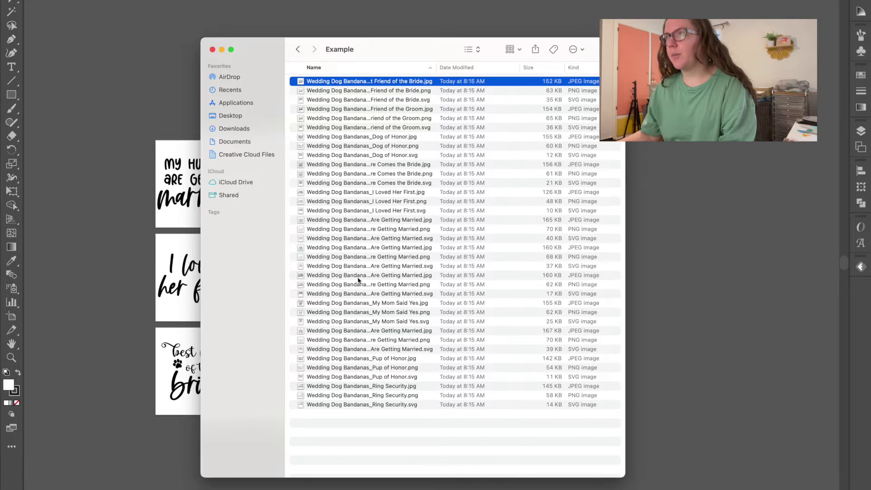
{"action": "left_click", "coordinate": [388, 407], "text": "shift"}
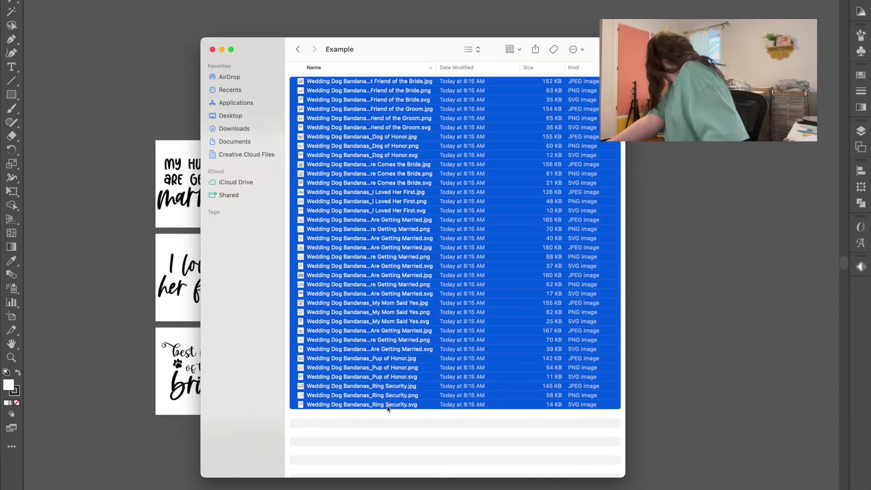
{"action": "right_click", "coordinate": [362, 92]}
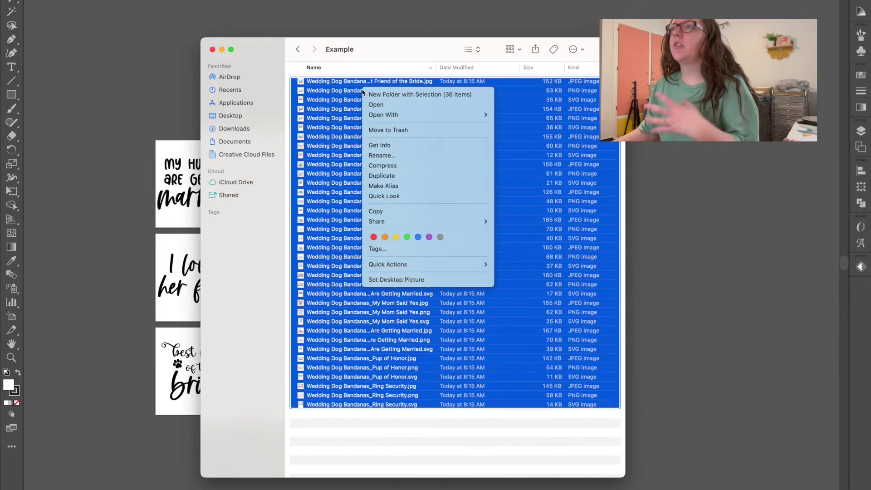
{"action": "left_click", "coordinate": [380, 154]}
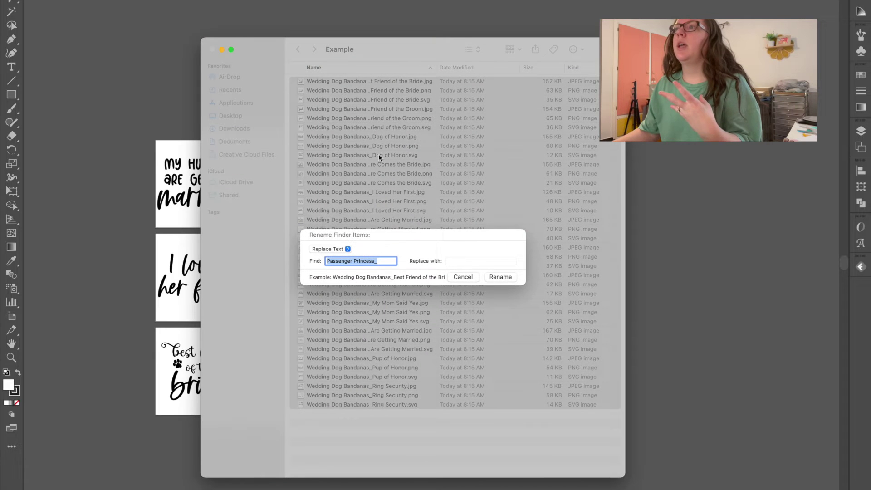
{"action": "type", "text": "Wedd"}
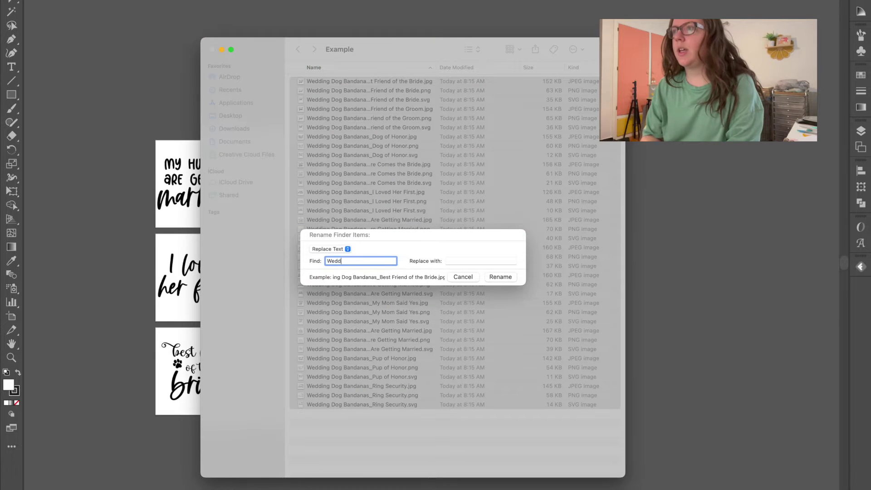
{"action": "type", "text": "ing Dog Bandanas"}
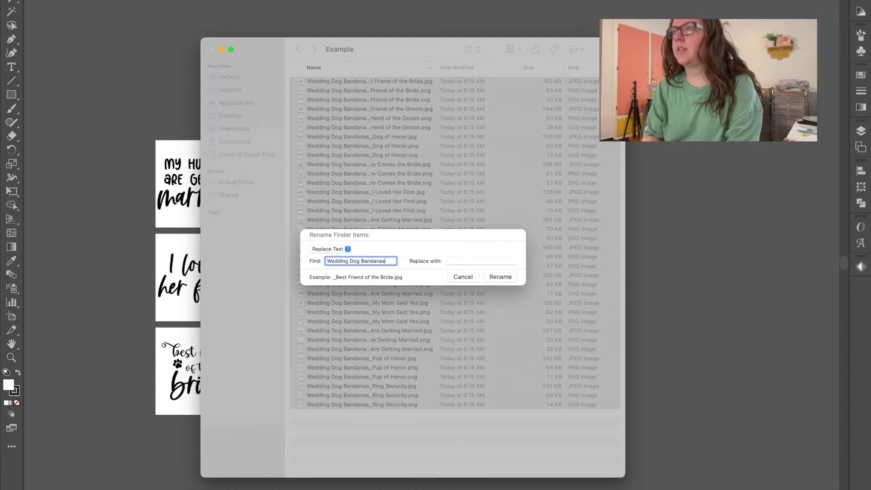
{"action": "type", "text": "_"}
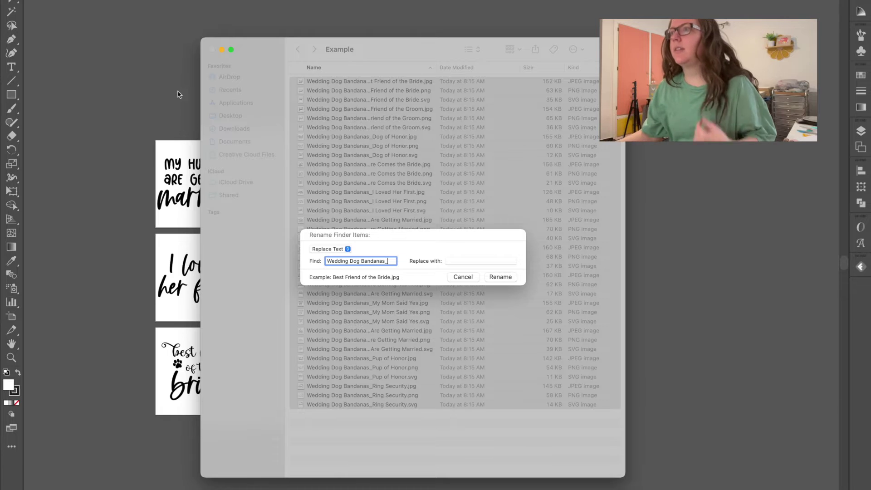
{"action": "key", "text": "BackSpace"}
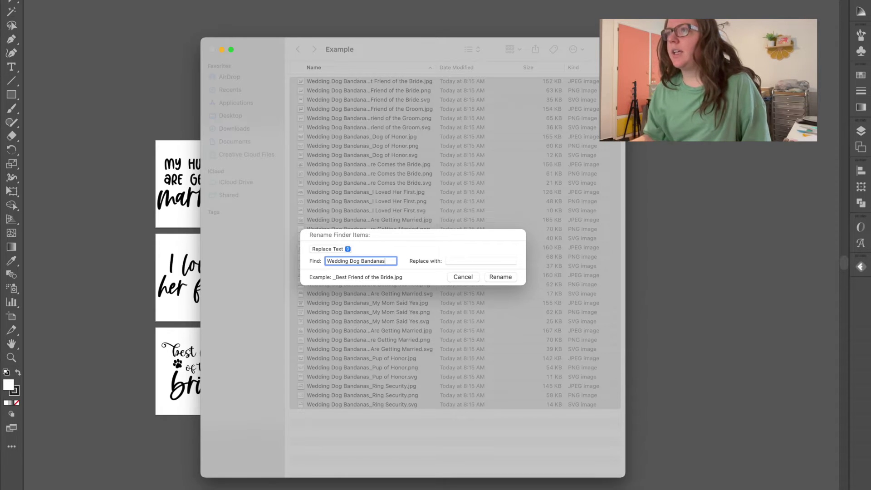
{"action": "type", "text": "_"}
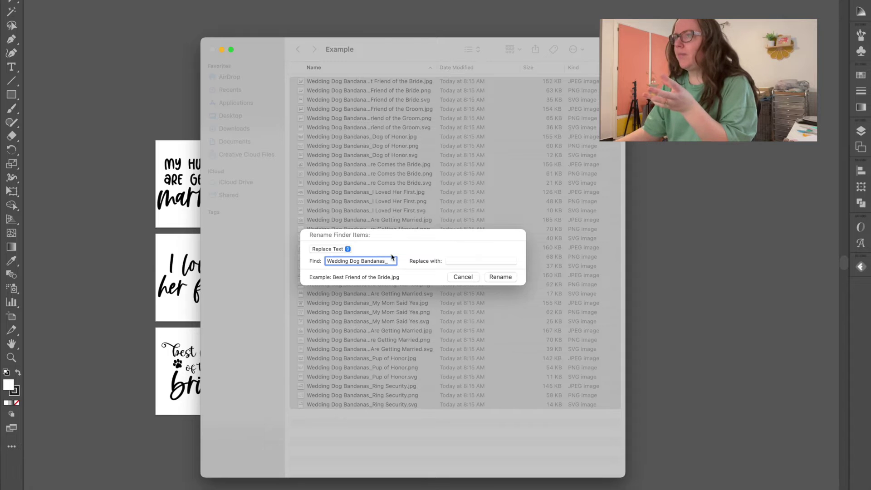
{"action": "left_click", "coordinate": [474, 262]}
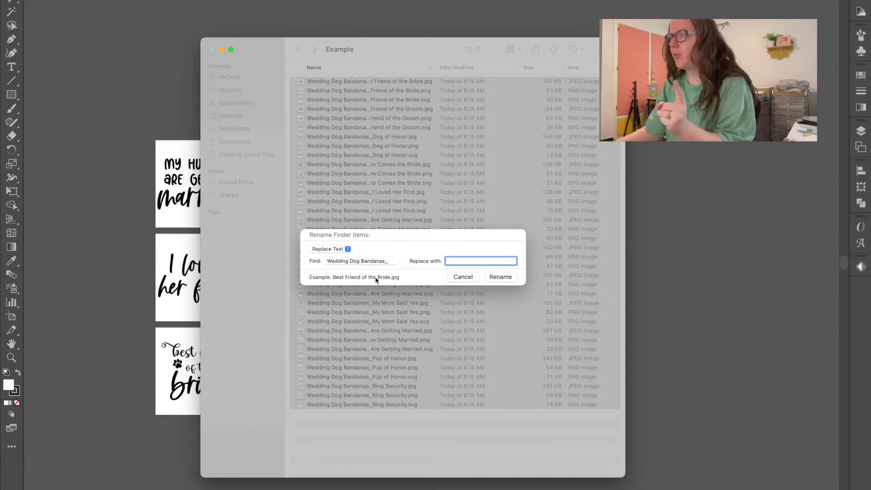
{"action": "left_click", "coordinate": [500, 277]}
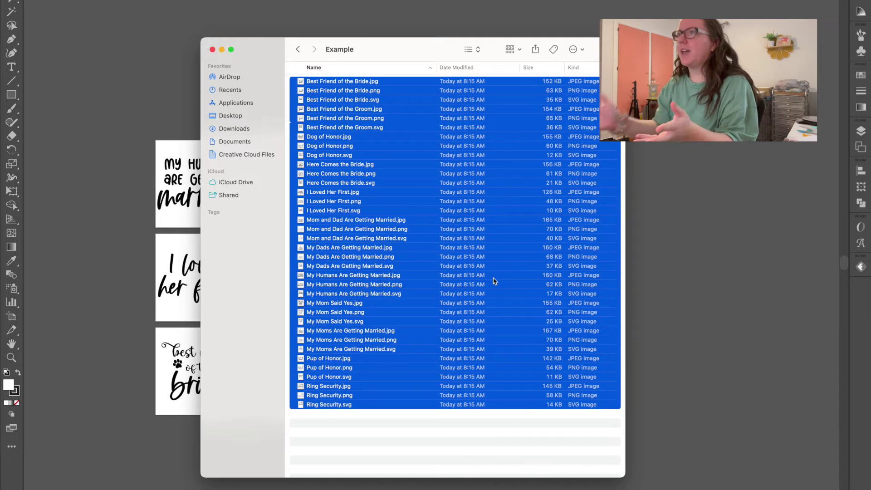
Select every SVG file in the Example folder, from Best Friend of the Bride to Ring Security, and open them in Illustrator
{"action": "left_click", "coordinate": [369, 99]}
{"action": "left_click", "coordinate": [373, 127], "text": "super"}
{"action": "left_click", "coordinate": [356, 155], "text": "super"}
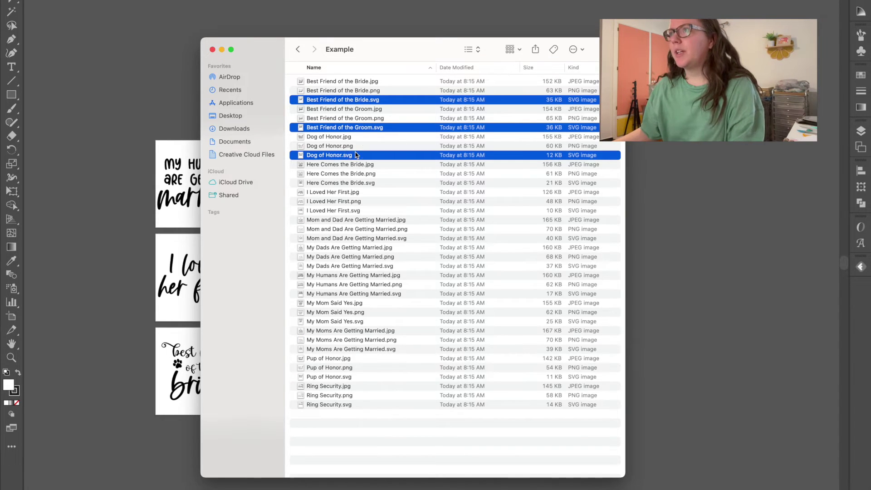
{"action": "left_click", "coordinate": [356, 183], "text": "super"}
{"action": "left_click", "coordinate": [356, 211], "text": "super"}
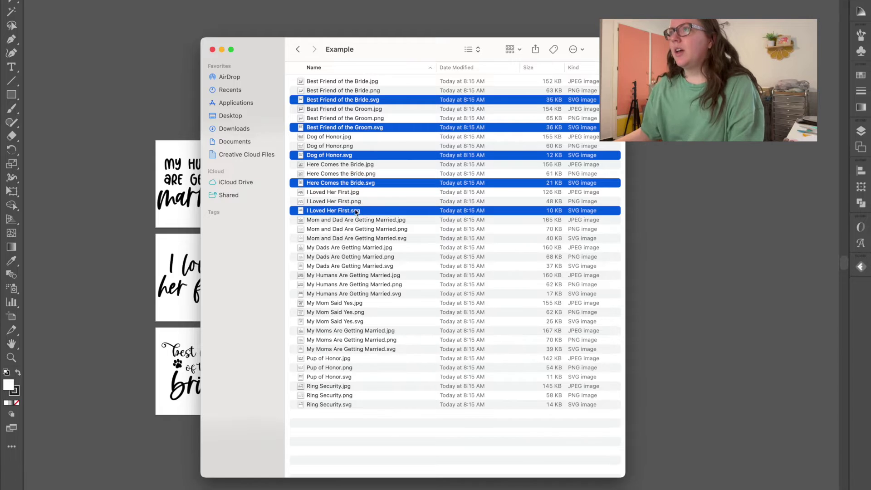
{"action": "left_click", "coordinate": [366, 239], "text": "super"}
{"action": "left_click", "coordinate": [369, 267], "text": "super"}
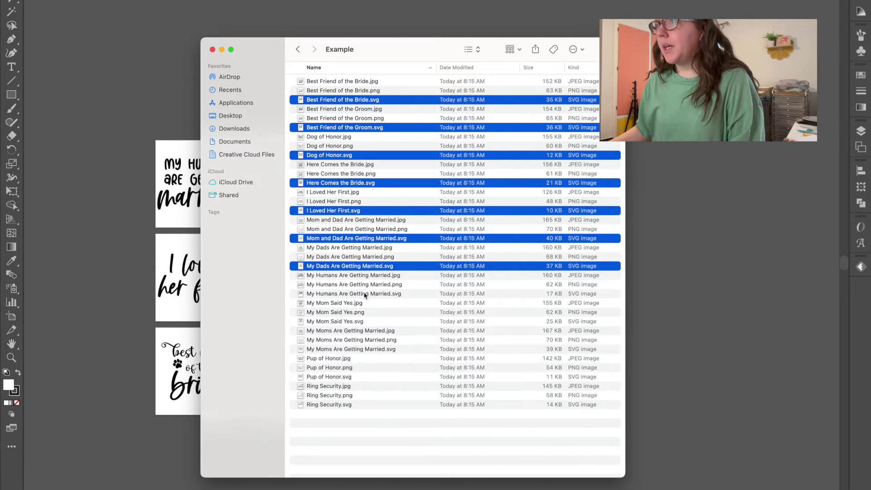
{"action": "left_click", "coordinate": [366, 294], "text": "super"}
{"action": "left_click", "coordinate": [363, 321], "text": "super"}
{"action": "left_click", "coordinate": [371, 349], "text": "super"}
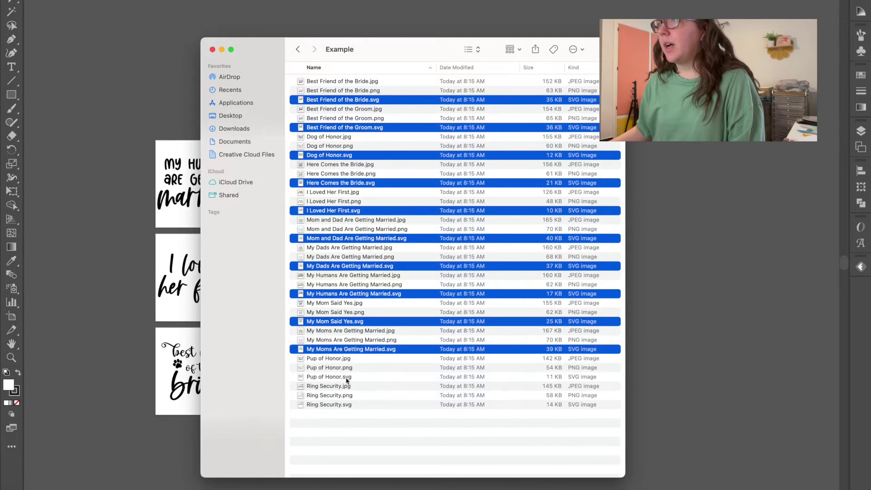
{"action": "left_click", "coordinate": [347, 377], "text": "super"}
{"action": "left_click", "coordinate": [351, 404], "text": "super"}
{"action": "right_click", "coordinate": [350, 405]}
{"action": "left_click", "coordinate": [365, 389]}
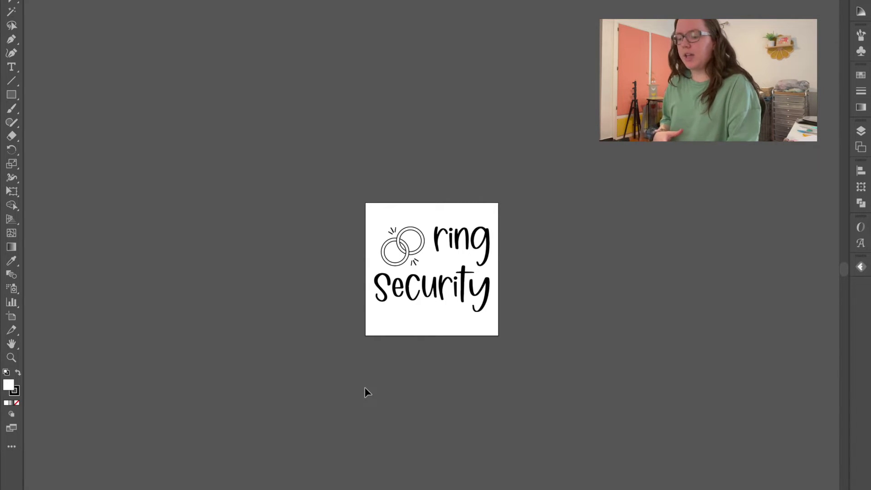
Export the Ring Security design to the Example folder in Autodesk RealDWG (dxf) format and close its document
{"action": "key", "text": "super+shift+e"}
{"action": "left_click", "coordinate": [558, 278]}
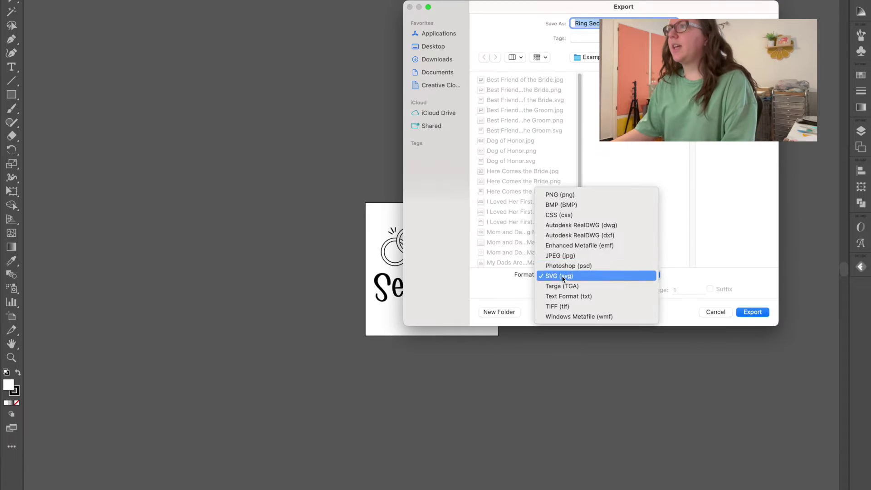
{"action": "left_click", "coordinate": [581, 241]}
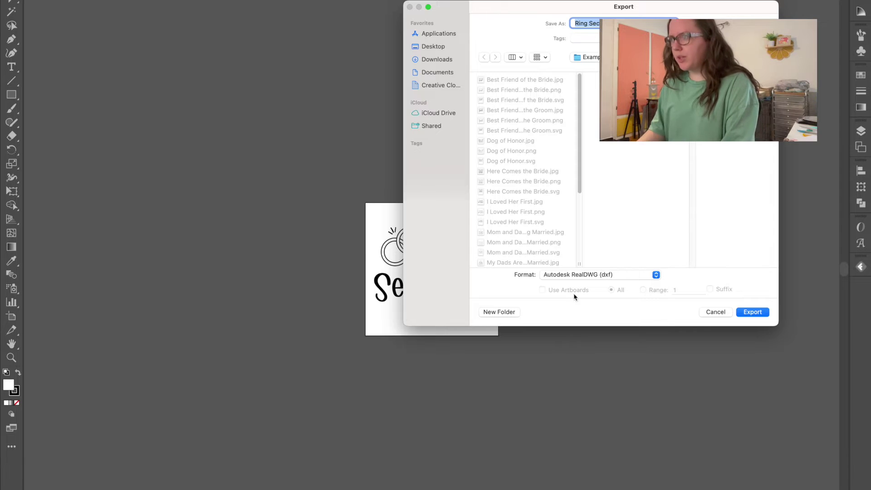
{"action": "key", "text": "Return"}
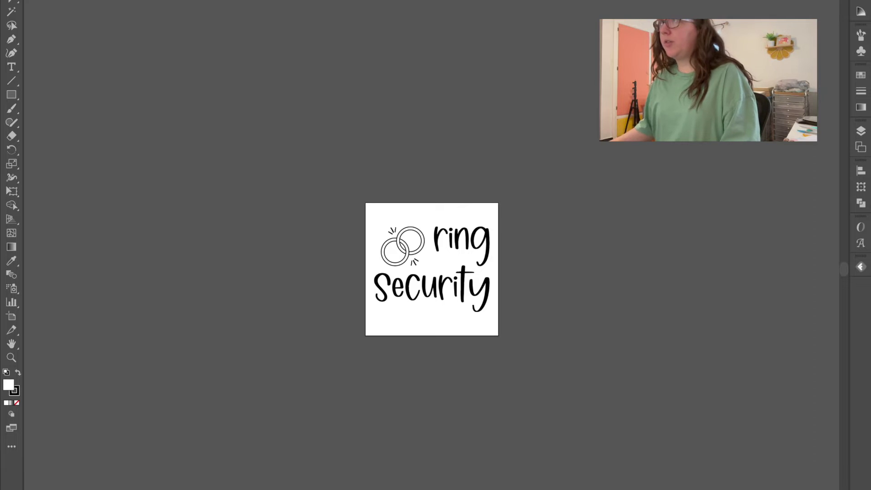
{"action": "left_click", "coordinate": [713, 398]}
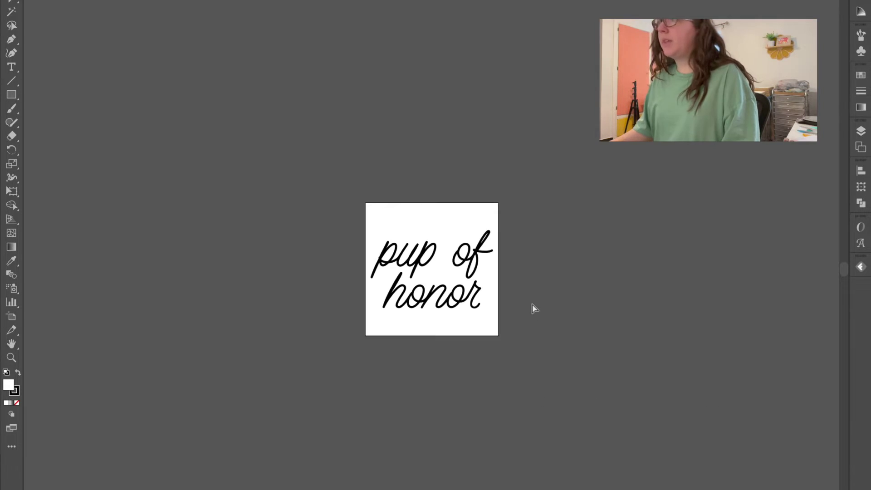
Export the Pup of Honor design to the Example folder in Autodesk RealDWG (dxf) format
{"action": "key", "text": "super+alt+e"}
{"action": "left_click", "coordinate": [556, 277]}
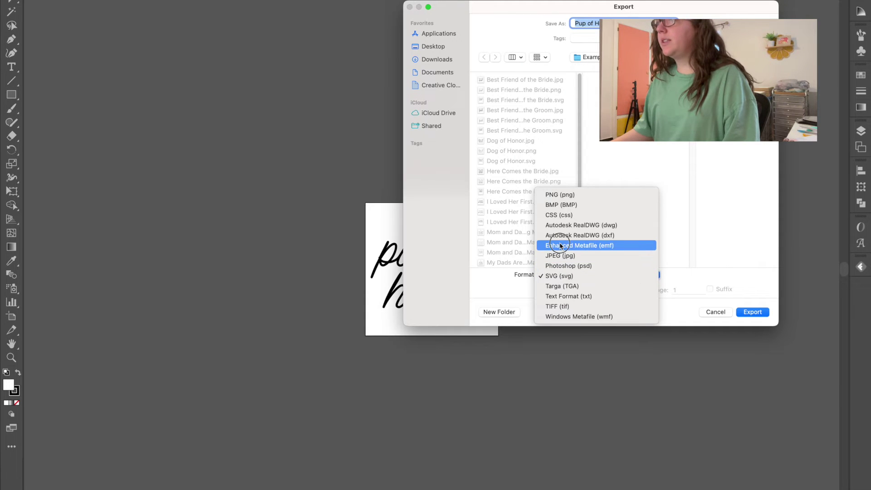
{"action": "left_click", "coordinate": [589, 234]}
{"action": "key", "text": "Return"}
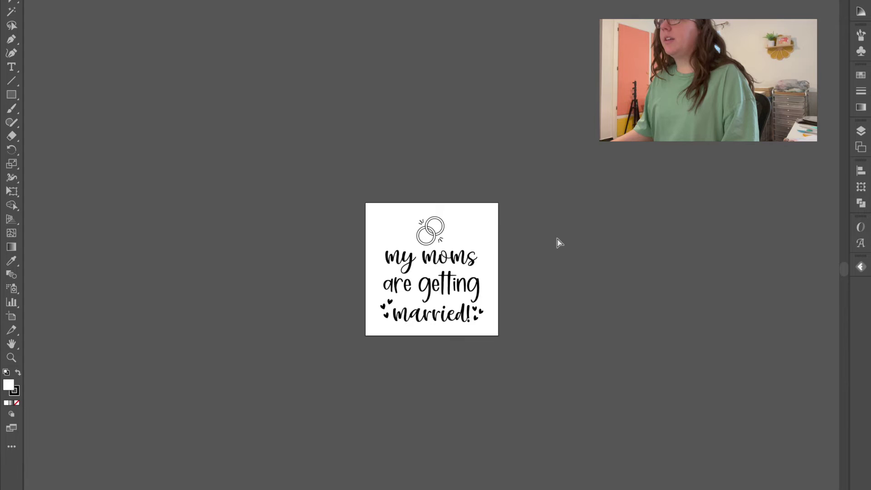
Export the remaining open SVG designs, from My Moms Are Getting Married to Best Friend of the Bride, as DXF files and close them
{"action": "key", "text": "super+alt+e"}
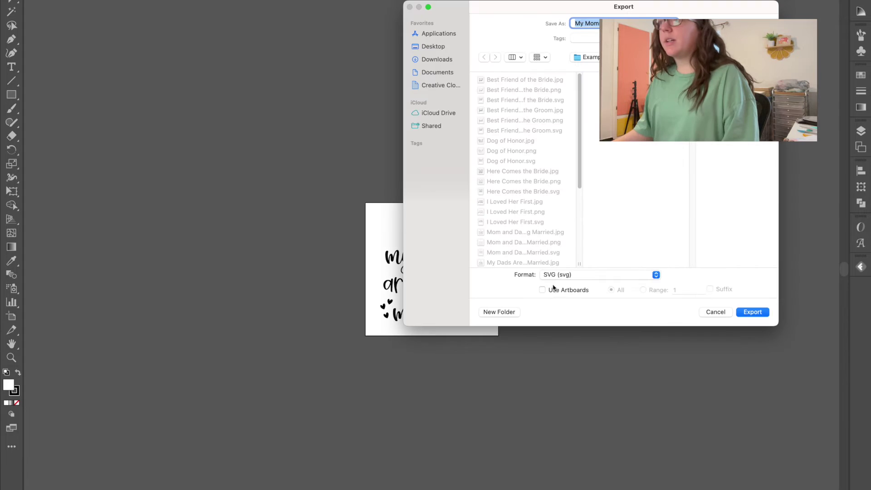
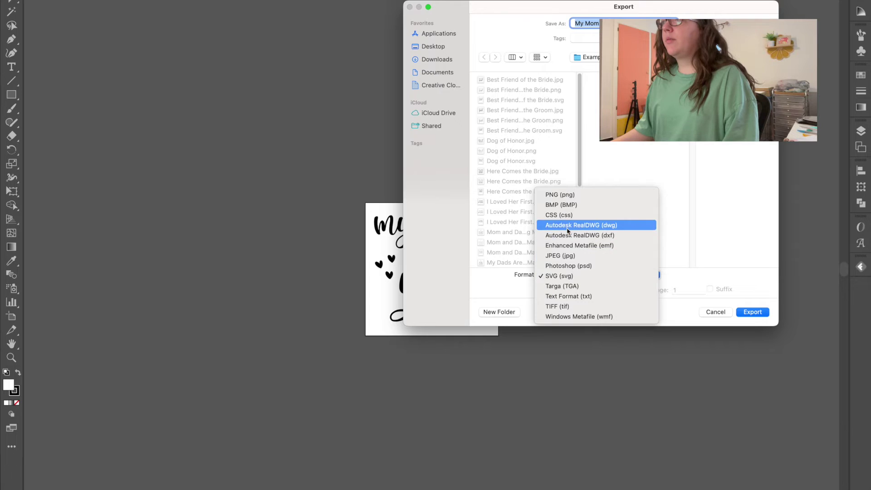
{"action": "left_click", "coordinate": [563, 235]}
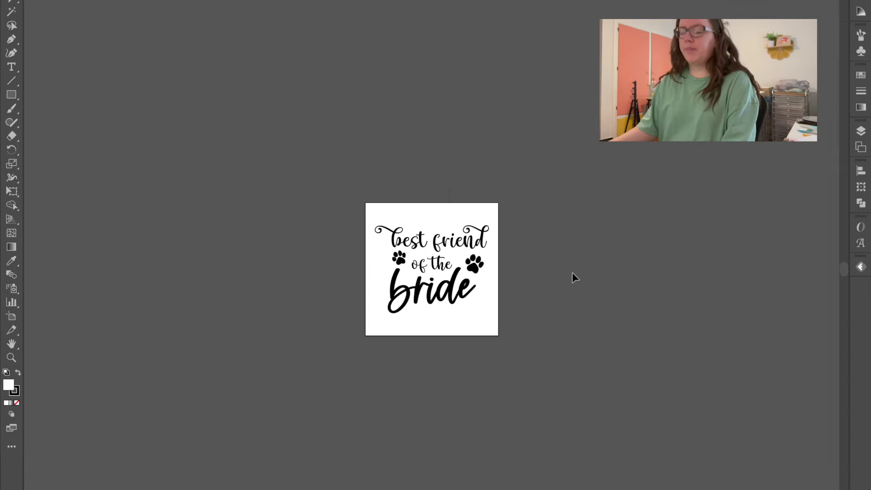
{"action": "key", "text": "ctrl+w"}
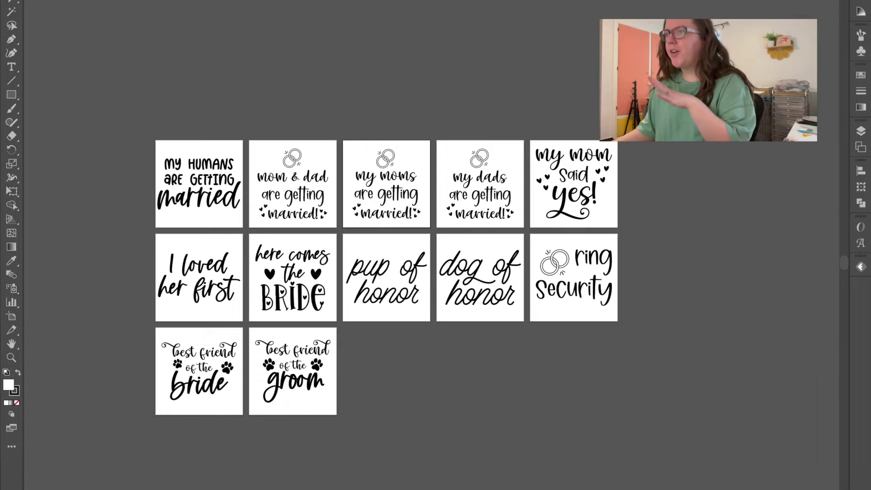
Back in Finder, group the selected SVG files into a new folder named SVG inside the Example folder
{"action": "key", "text": "super+Tab"}
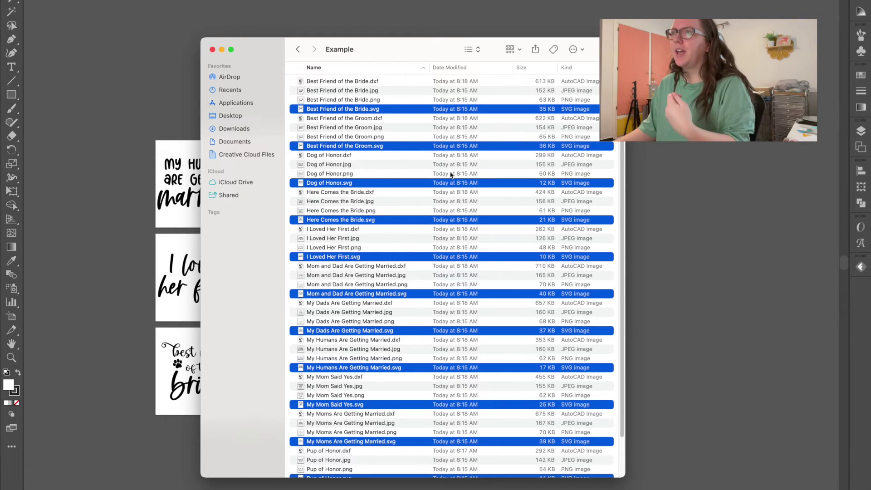
{"action": "right_click", "coordinate": [378, 114]}
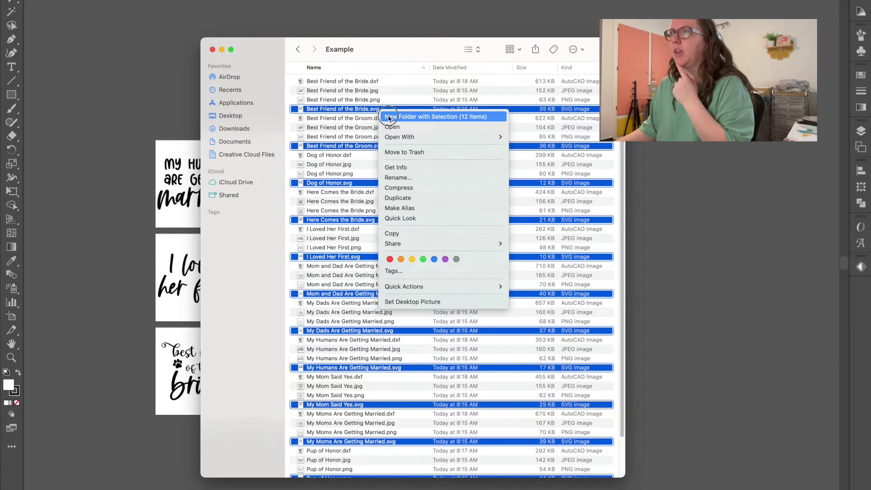
{"action": "left_click", "coordinate": [389, 117]}
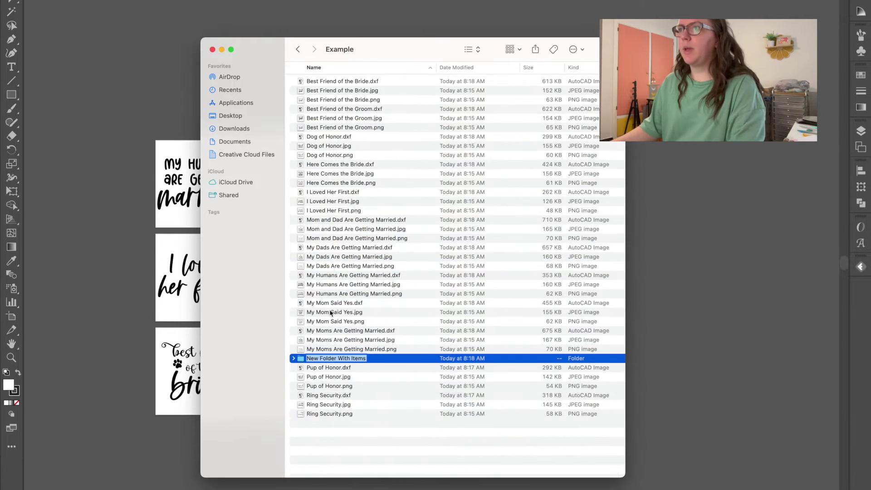
{"action": "type", "text": "SVG"}
{"action": "key", "text": "Return"}
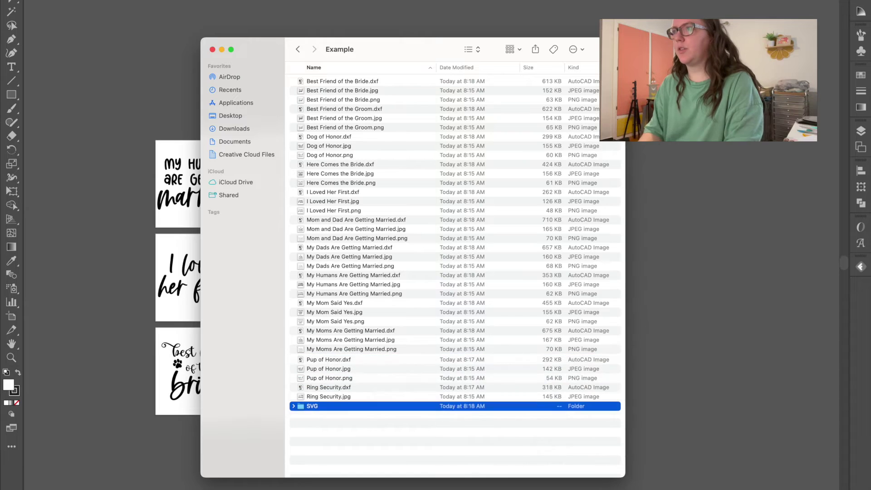
Search only the Example folder for files whose names contain .dxf
{"action": "key", "text": "super+f"}
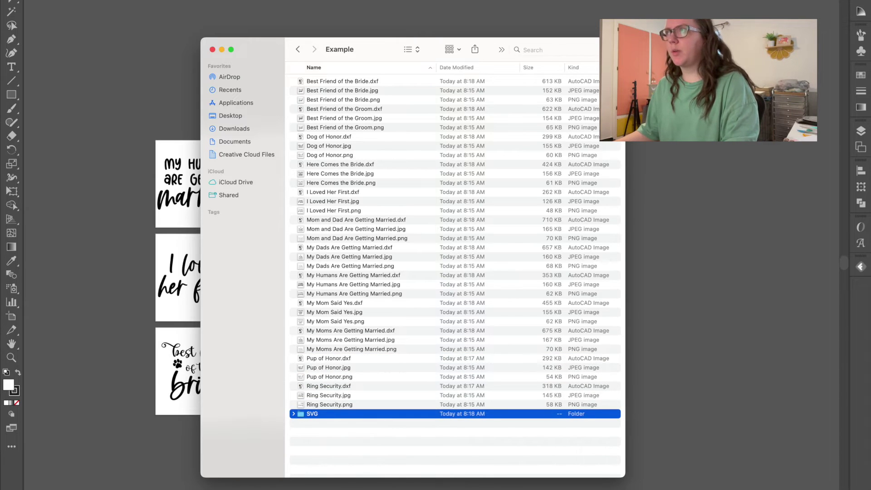
{"action": "type", "text": ".dxf"}
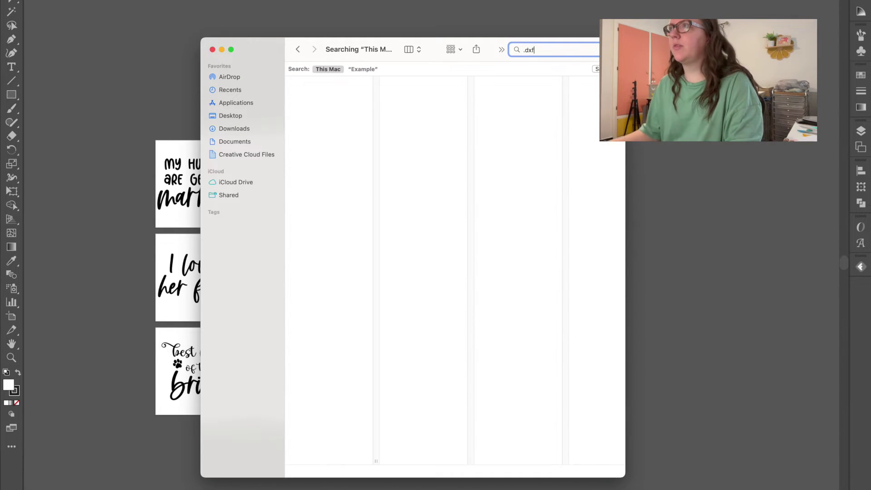
{"action": "left_click", "coordinate": [530, 74]}
{"action": "left_click", "coordinate": [353, 71]}
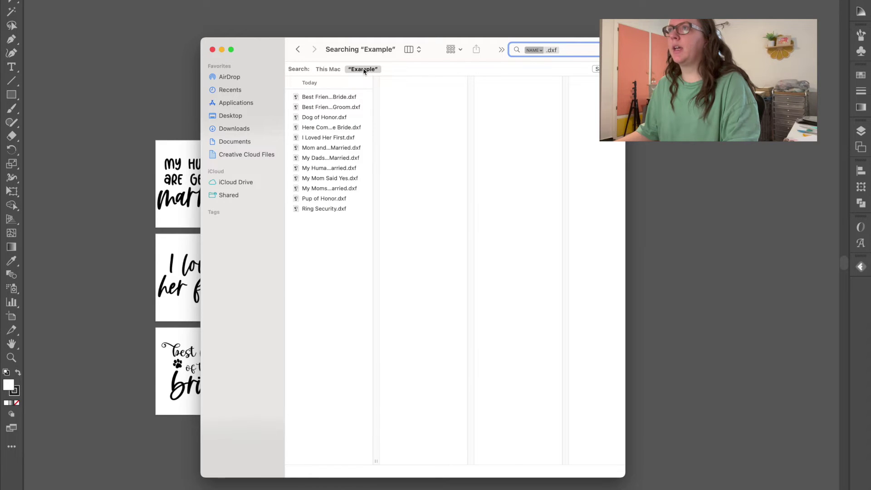
Group all the found DXF files into a new folder named DXF and close the extra Example window
{"action": "left_click", "coordinate": [314, 97]}
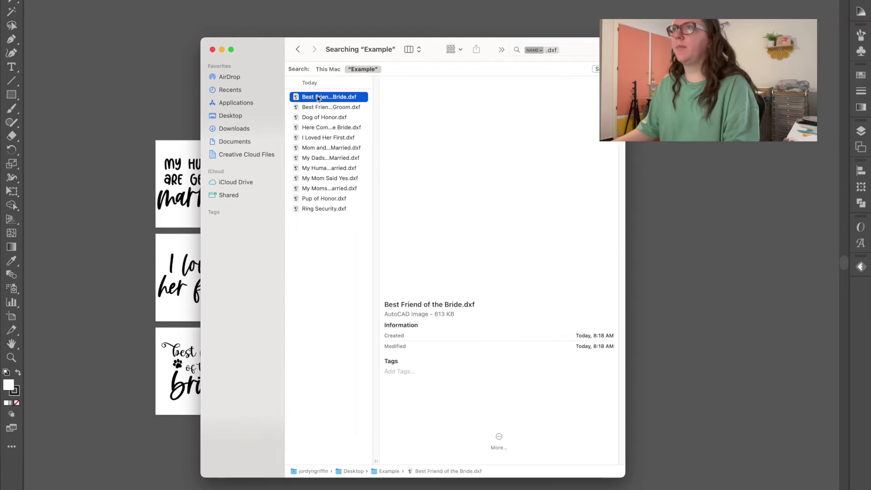
{"action": "left_click", "coordinate": [321, 210], "text": "shift"}
{"action": "right_click", "coordinate": [320, 210]}
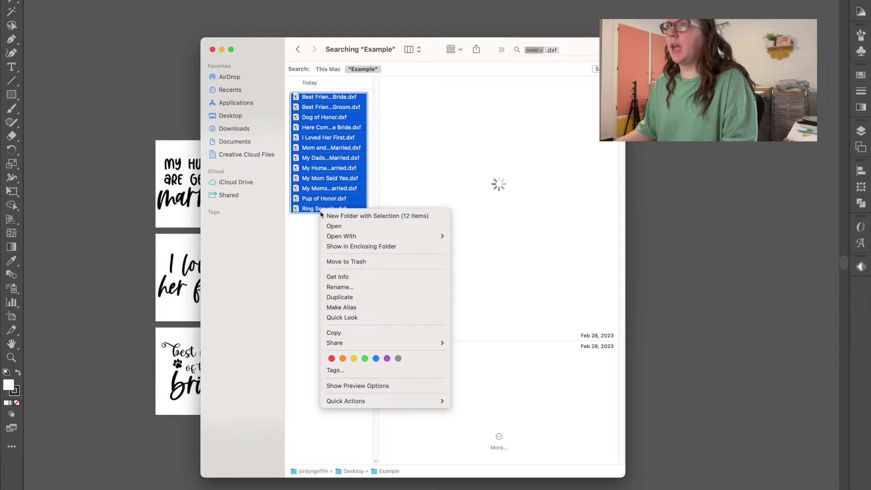
{"action": "key", "text": "Escape"}
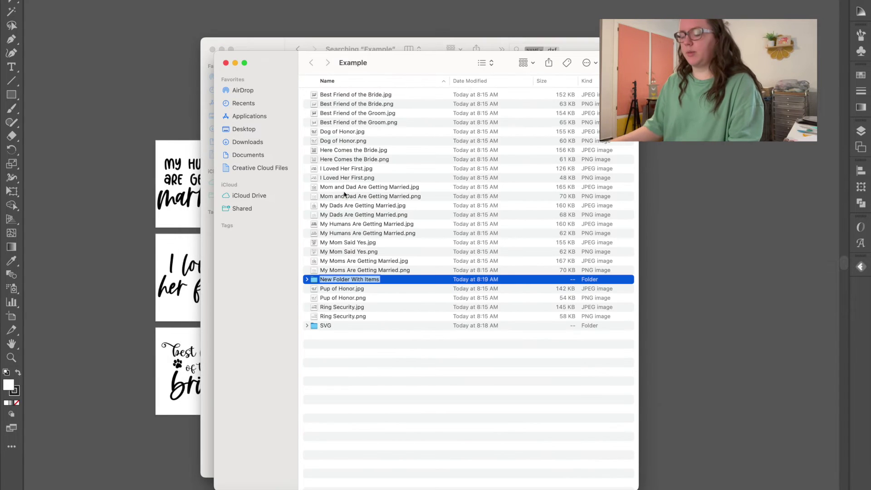
{"action": "type", "text": "DXF"}
{"action": "key", "text": "Return"}
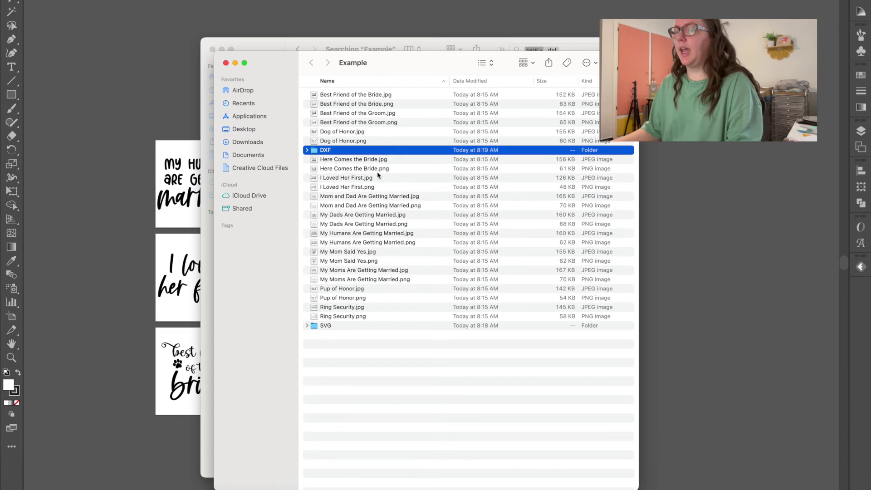
{"action": "key", "text": "super+w"}
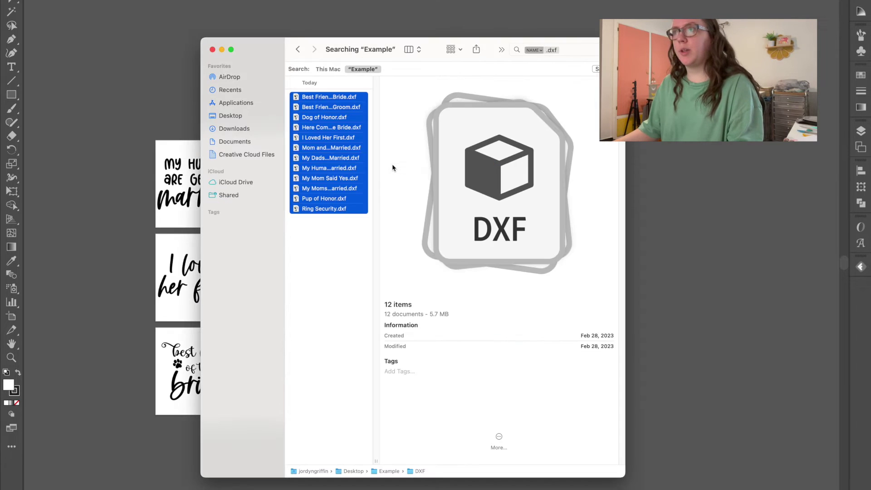
Replace the .dxf search with .jpg and filter the Example folder by the JPEG image kind
{"action": "left_click", "coordinate": [572, 53]}
{"action": "key", "text": "BackSpace"}
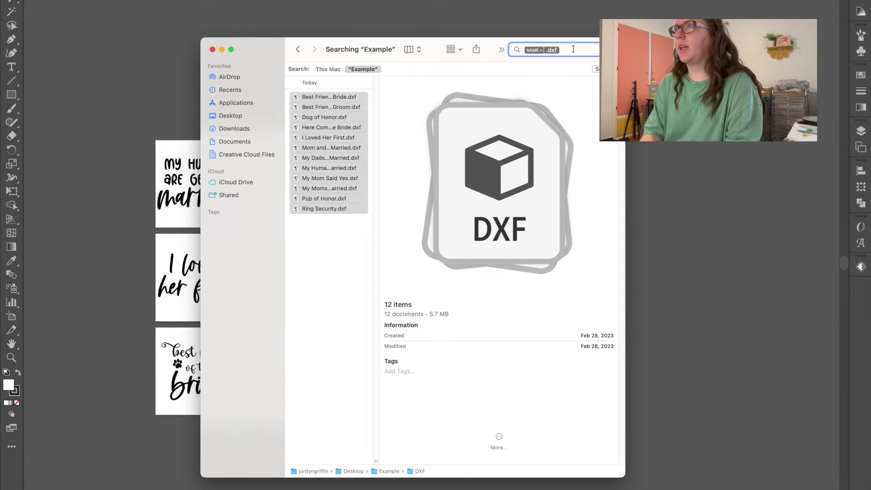
{"action": "key", "text": "BackSpace"}
{"action": "type", "text": ".jpg"}
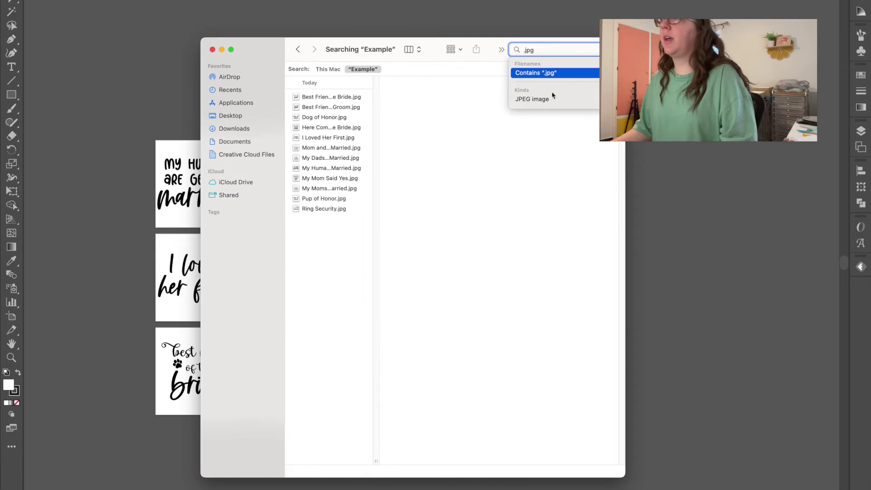
{"action": "left_click", "coordinate": [549, 99]}
Group all the found JPEG files into a new folder named PNG and return to the Example folder listing
{"action": "left_click", "coordinate": [349, 96]}
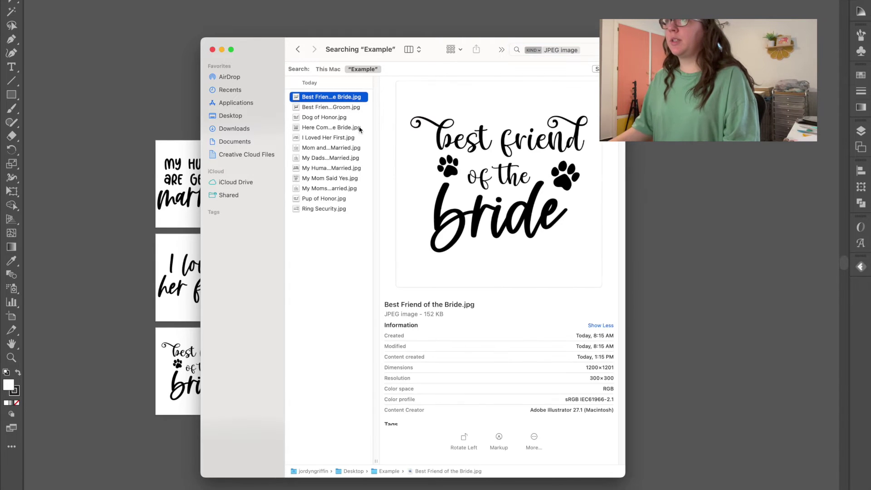
{"action": "left_click", "coordinate": [334, 208], "text": "shift"}
{"action": "right_click", "coordinate": [335, 208]}
{"action": "left_click", "coordinate": [344, 210]}
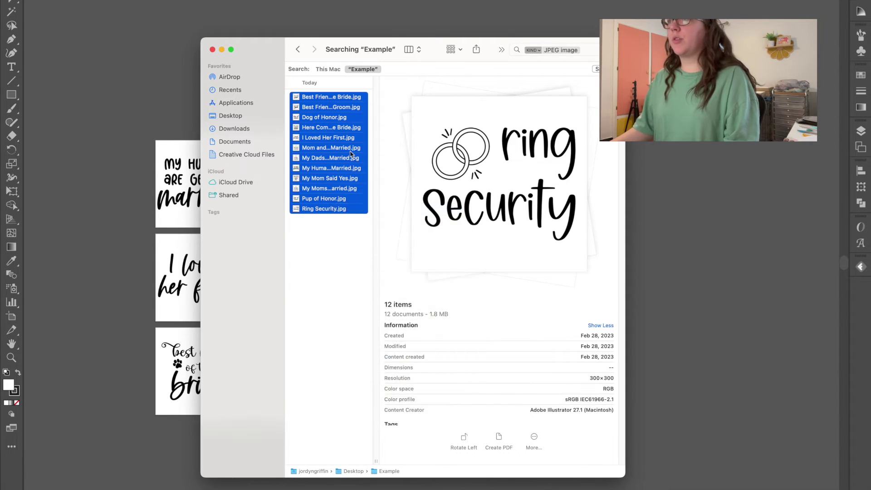
{"action": "type", "text": "PNG"}
{"action": "key", "text": "Return"}
{"action": "key", "text": "super+w"}
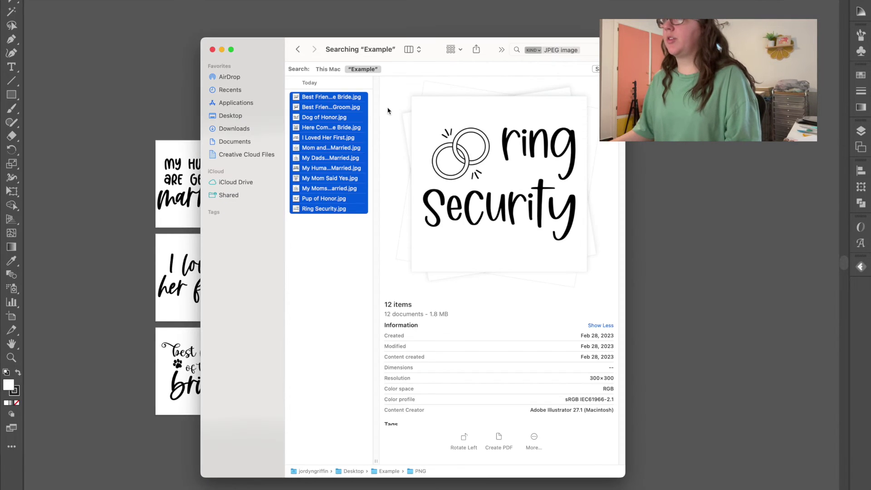
{"action": "key", "text": "super+w"}
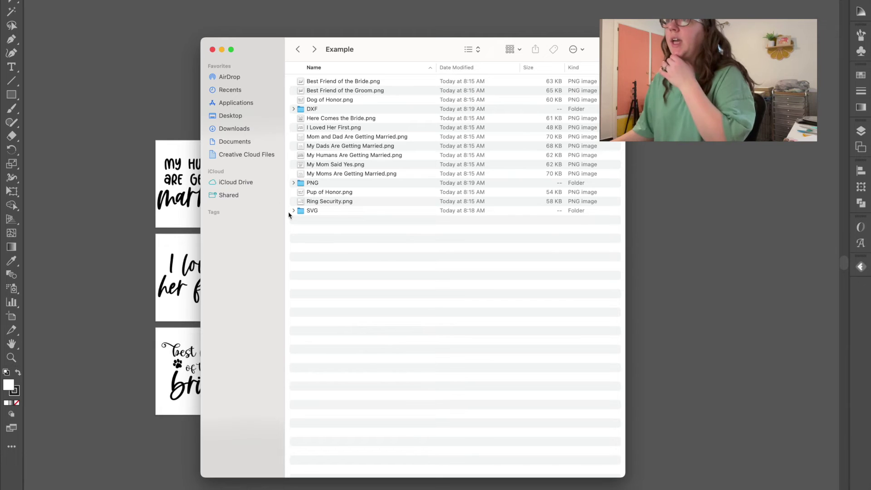
Group all the loose PNG files in Example into a new folder, leaving the existing DXF, PNG and SVG folders out of the selection
{"action": "left_click", "coordinate": [313, 203]}
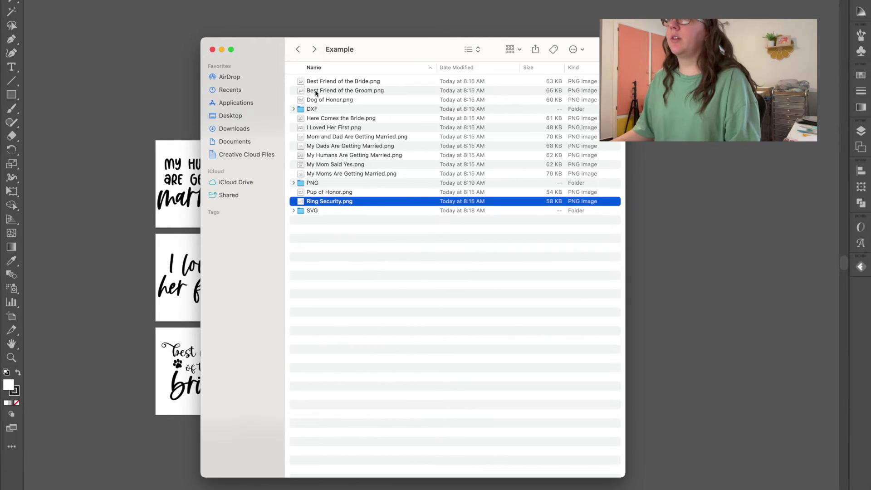
{"action": "left_click", "coordinate": [316, 83], "text": "shift"}
{"action": "left_click", "coordinate": [313, 111], "text": "super"}
{"action": "left_click", "coordinate": [315, 189], "text": "super"}
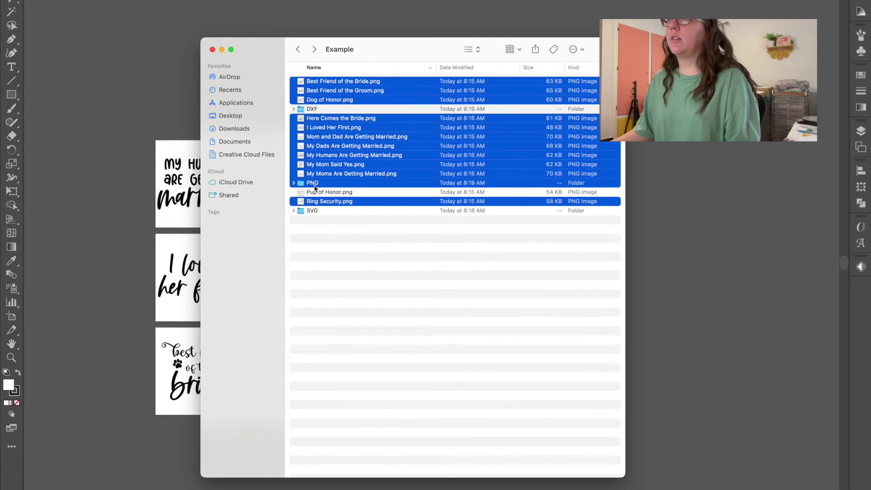
{"action": "left_click", "coordinate": [315, 183], "text": "super"}
{"action": "left_click", "coordinate": [314, 192], "text": "super"}
{"action": "right_click", "coordinate": [322, 168]}
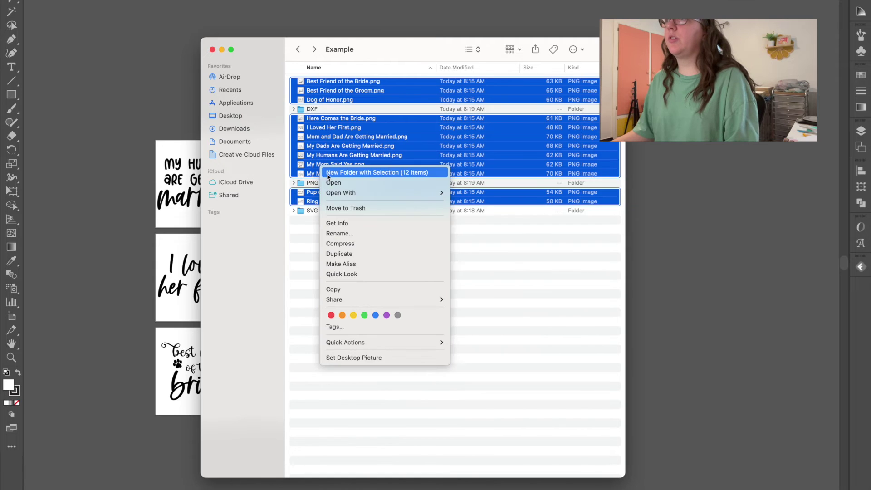
{"action": "left_click", "coordinate": [328, 174]}
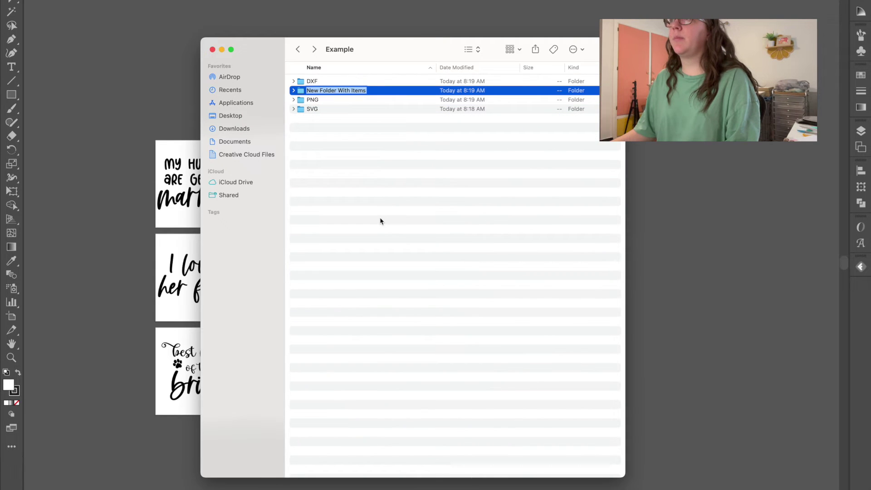
Check the contents of the PNG folder that holds the JPEG files and rename that folder as JPG
{"action": "left_click", "coordinate": [320, 101]}
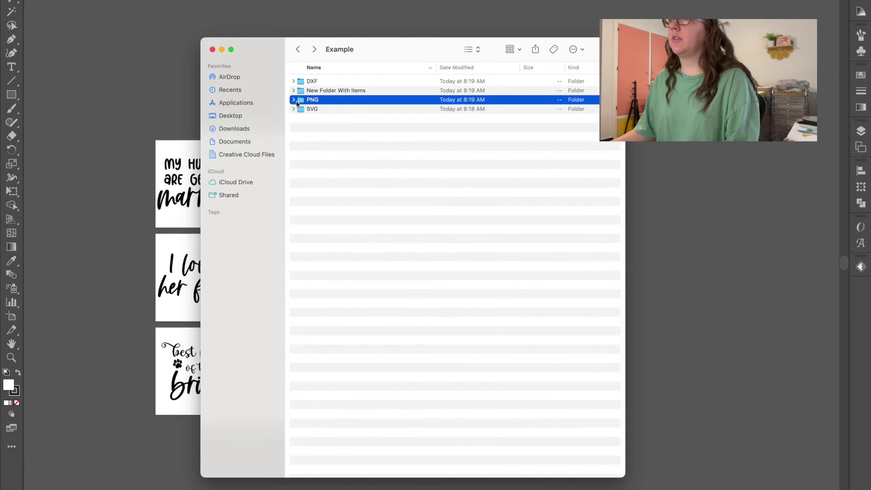
{"action": "left_click", "coordinate": [294, 100]}
{"action": "left_click", "coordinate": [293, 100]}
{"action": "left_click", "coordinate": [316, 100]}
{"action": "type", "text": "JPG"}
{"action": "key", "text": "Return"}
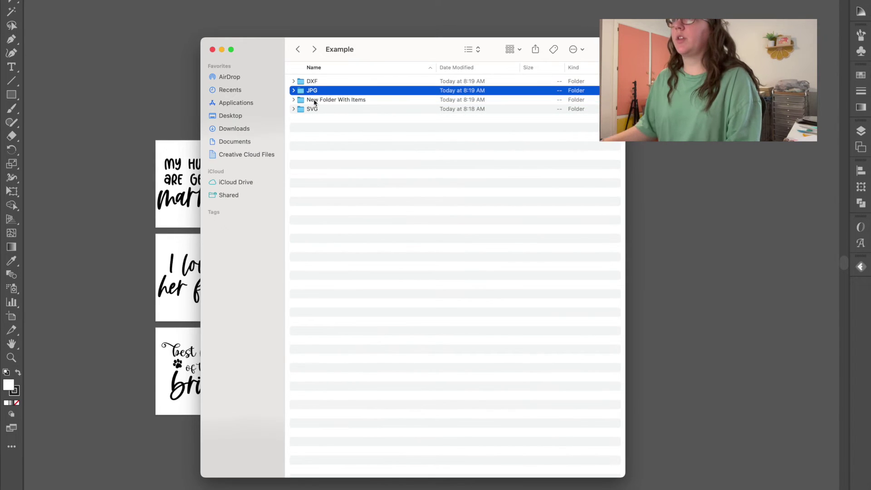
Rename the new folder holding the PNG files as PNG
{"action": "left_click", "coordinate": [318, 102]}
{"action": "left_click", "coordinate": [318, 102]}
{"action": "type", "text": "PNG"}
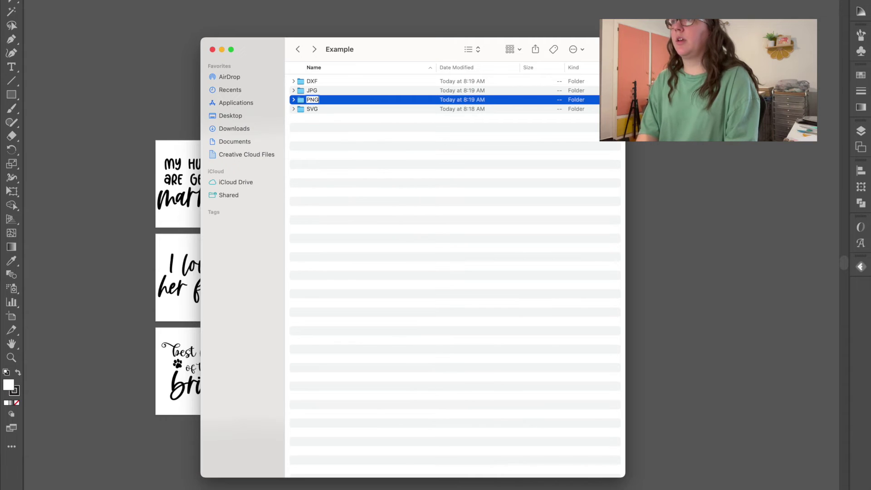
{"action": "key", "text": "Return"}
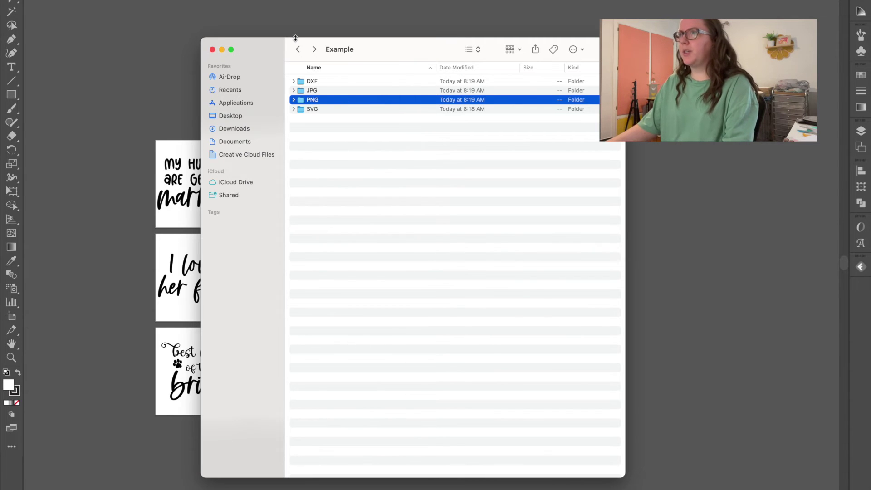